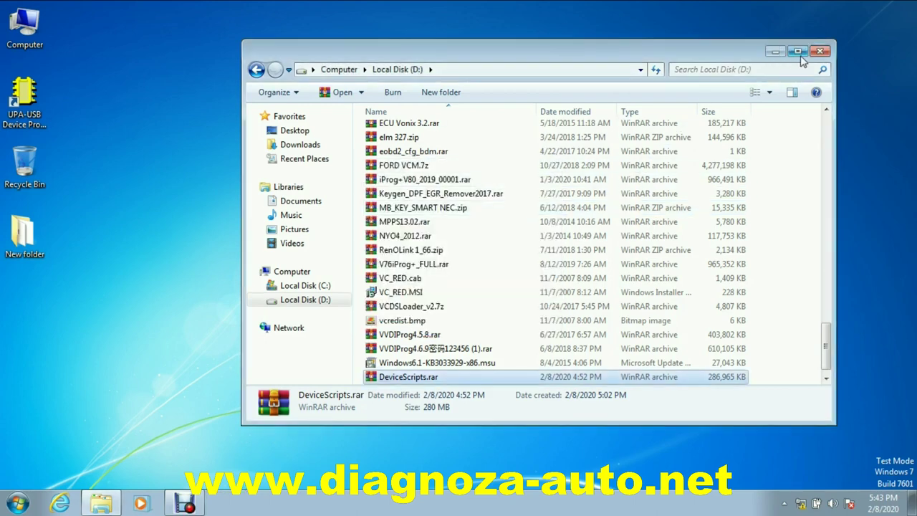
Close the Local Disk (D:) Explorer window once DeviceScripts.rar has finished extracting
click(819, 51)
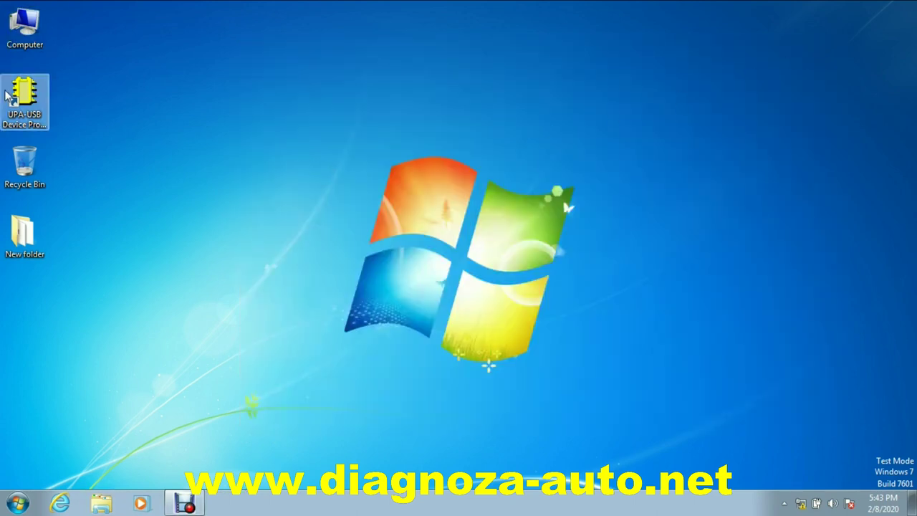
Launch UPA-USB Device Programmer and bring up the Script page of its Options
click(27, 100)
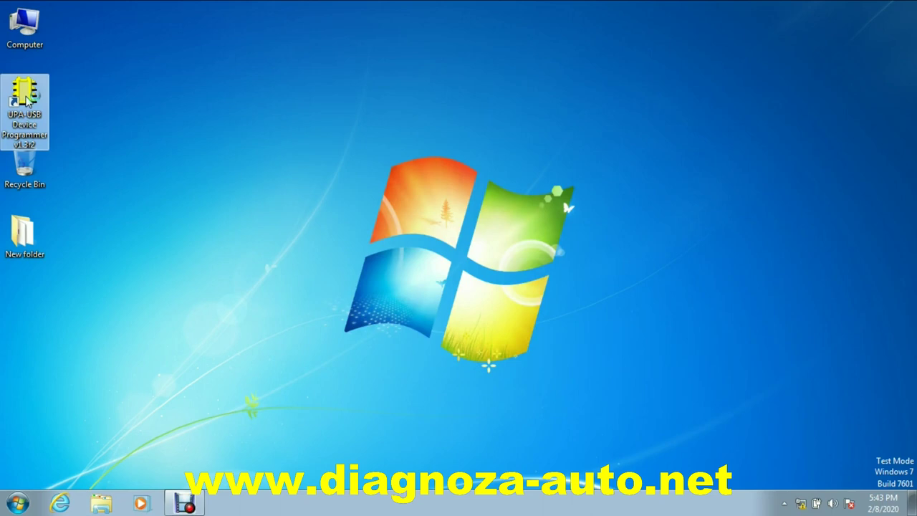
double_click(27, 100)
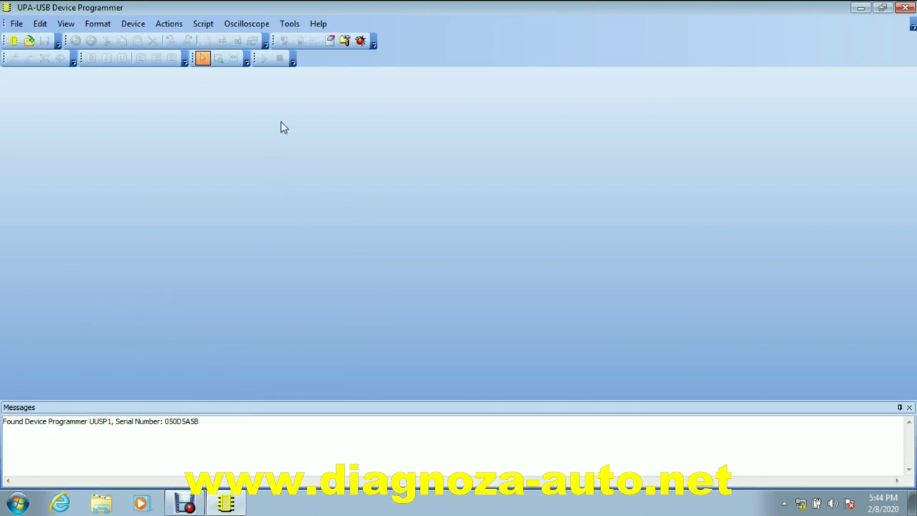
click(344, 41)
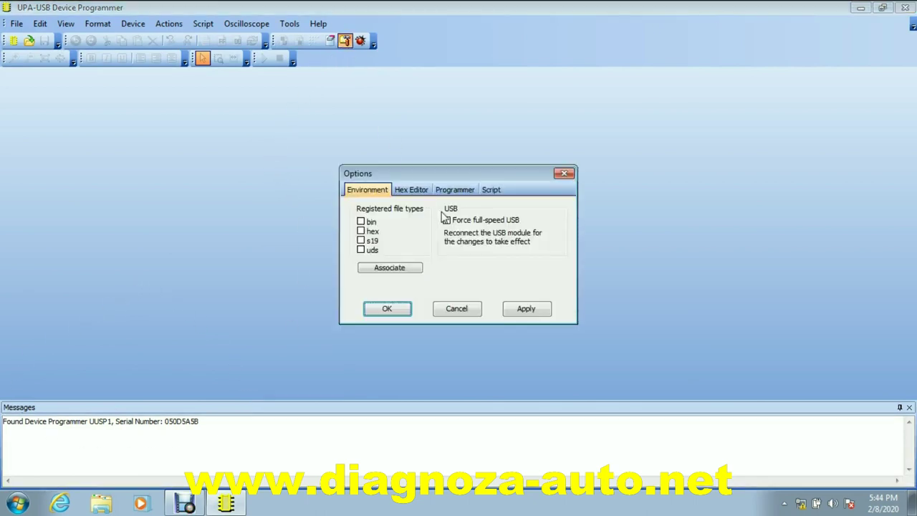
click(491, 191)
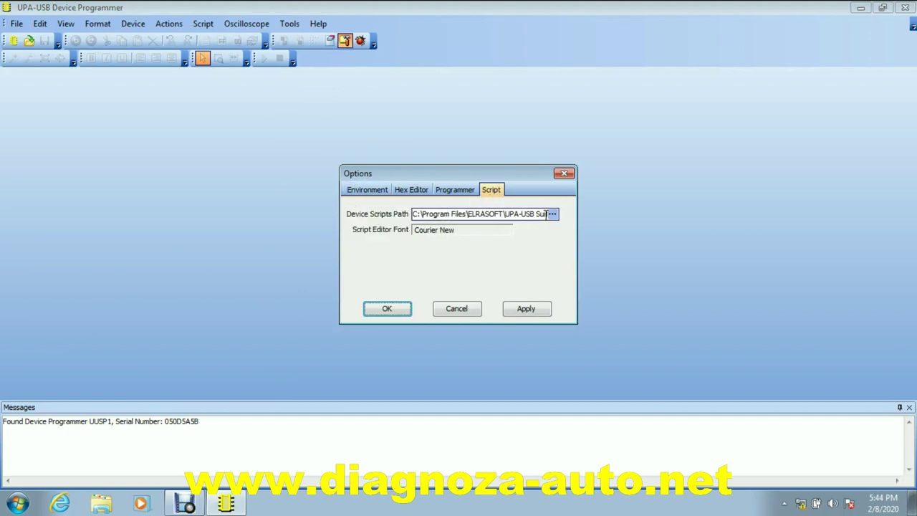
Set the Device Scripts Path to D:\DeviceScripts and save the setting
click(554, 215)
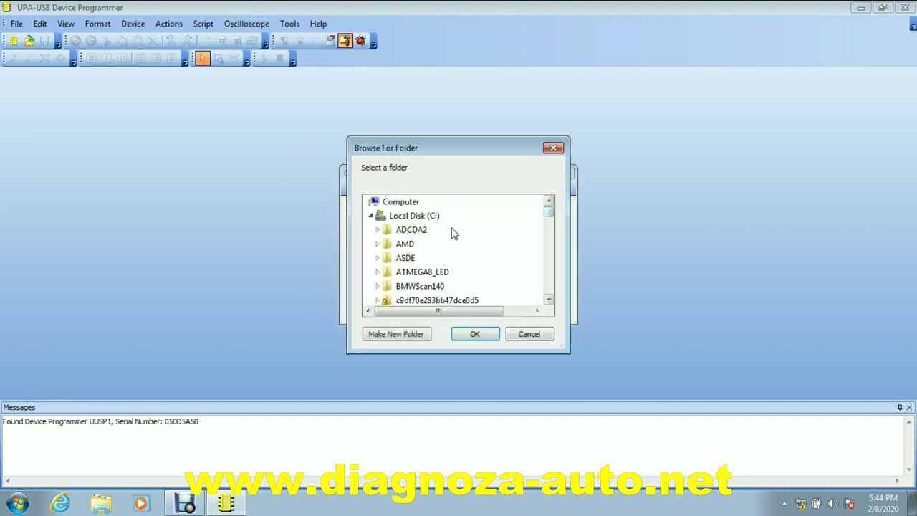
click(372, 215)
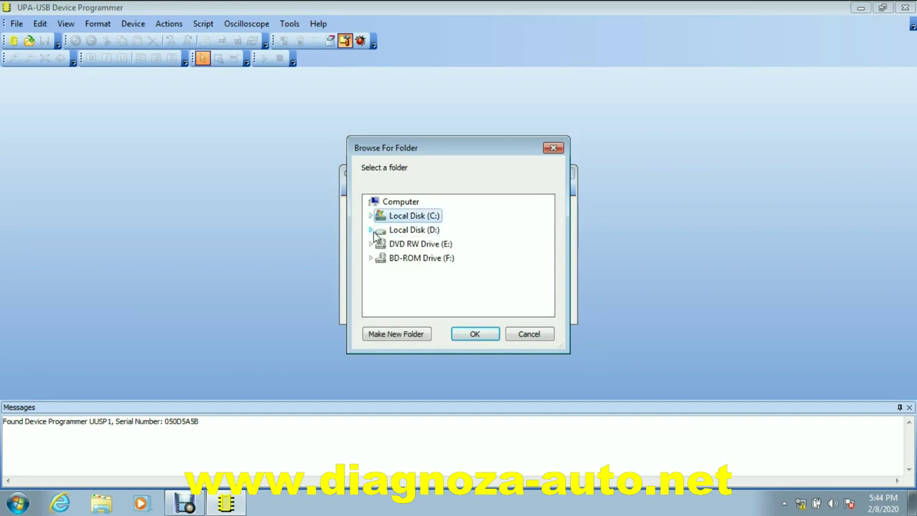
click(371, 229)
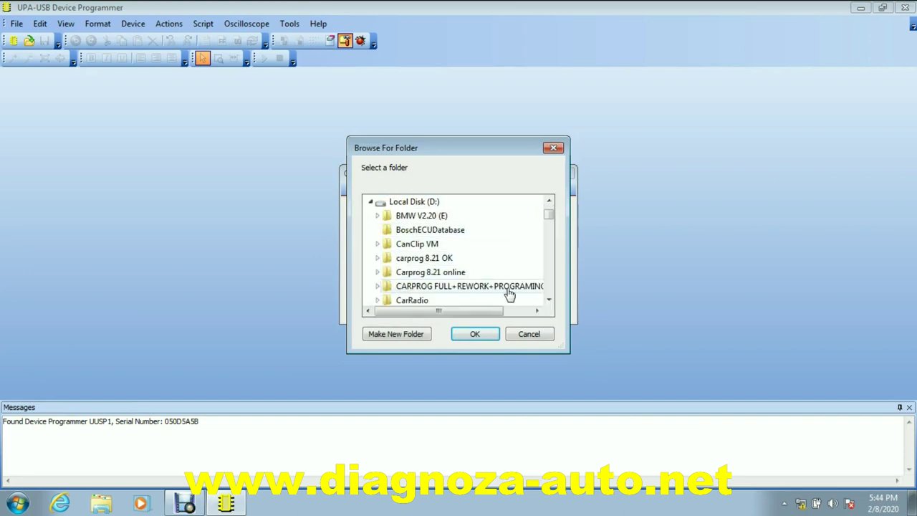
click(549, 300)
click(550, 300)
click(550, 300)
click(549, 300)
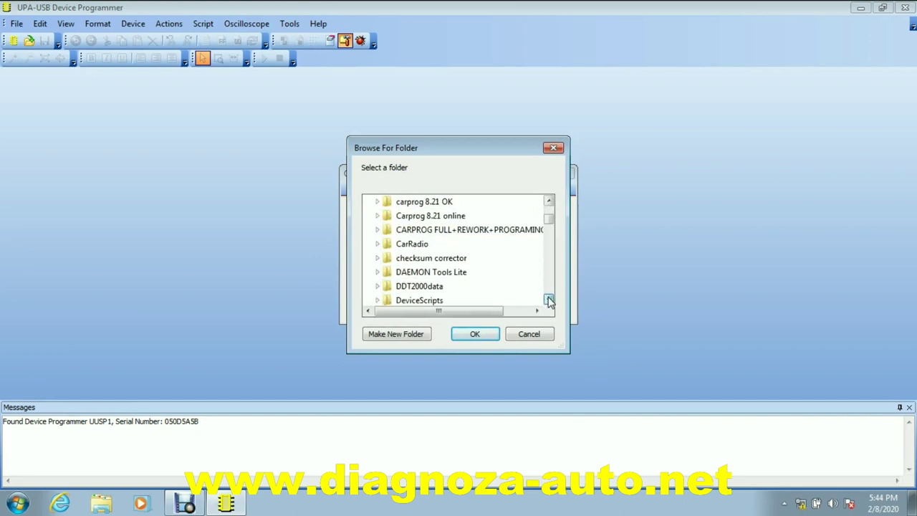
click(549, 300)
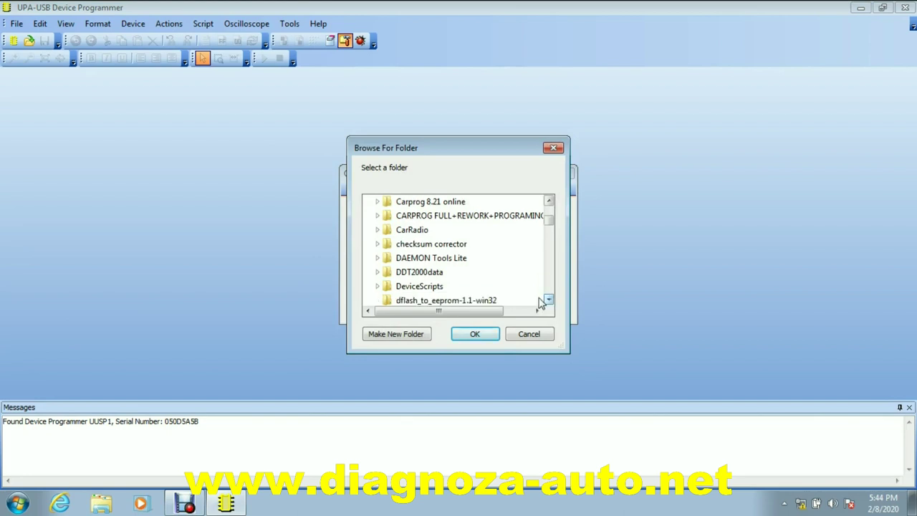
double_click(403, 290)
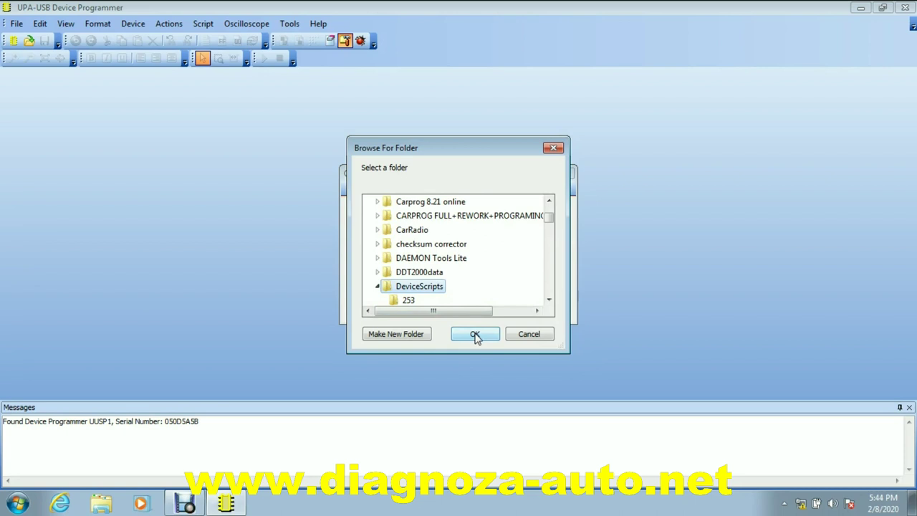
click(475, 335)
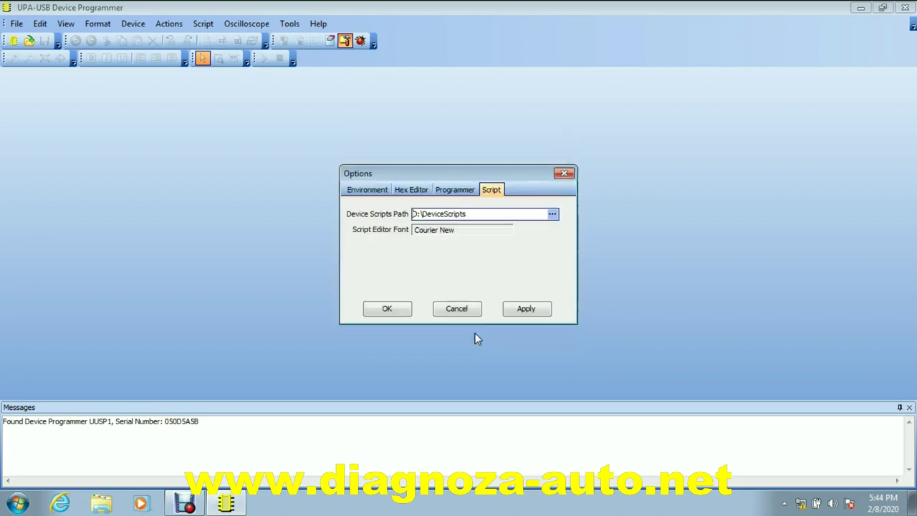
click(387, 310)
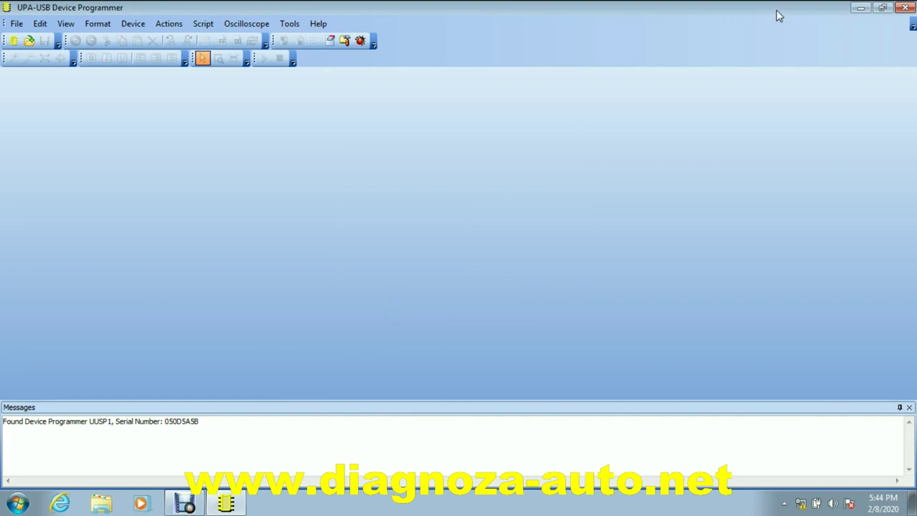
Restart the programmer, let it import the D:\DeviceScripts scripts, then dismiss the import report
click(882, 7)
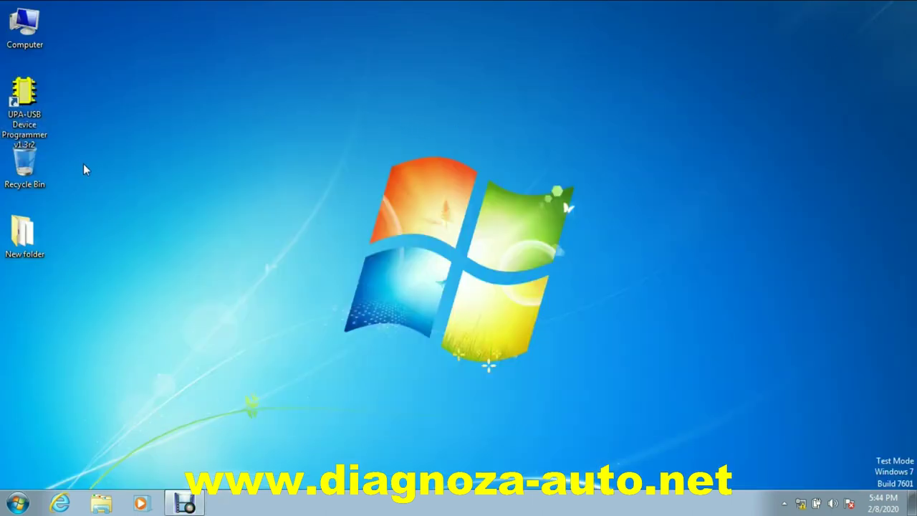
double_click(26, 100)
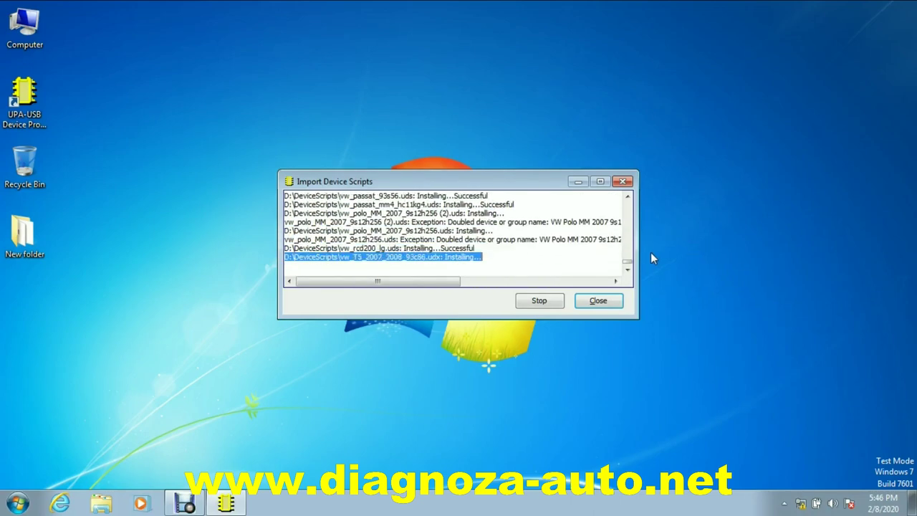
click(605, 301)
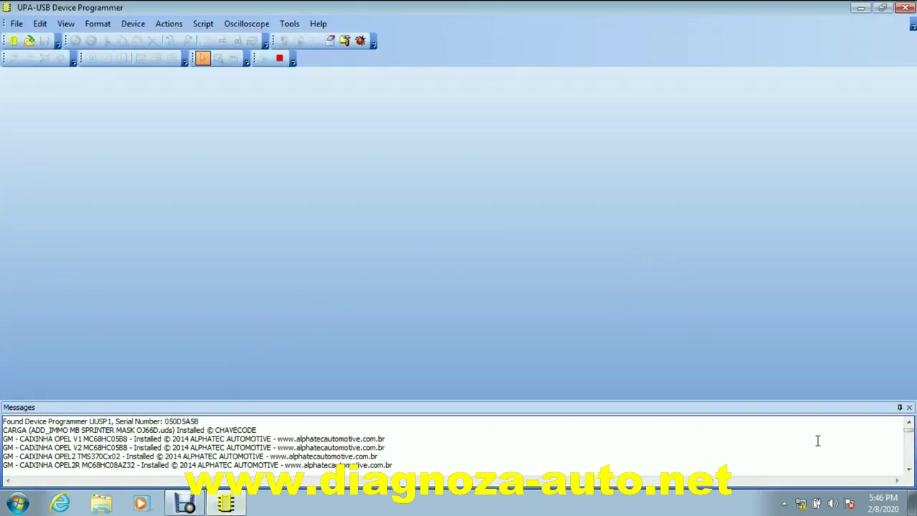
Clear the message log and start a new blank Untitled1 document
click(908, 473)
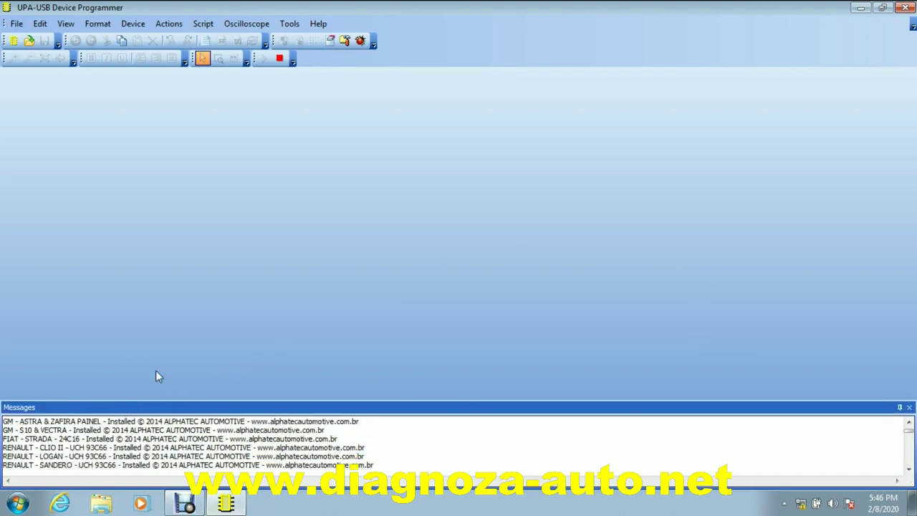
click(65, 24)
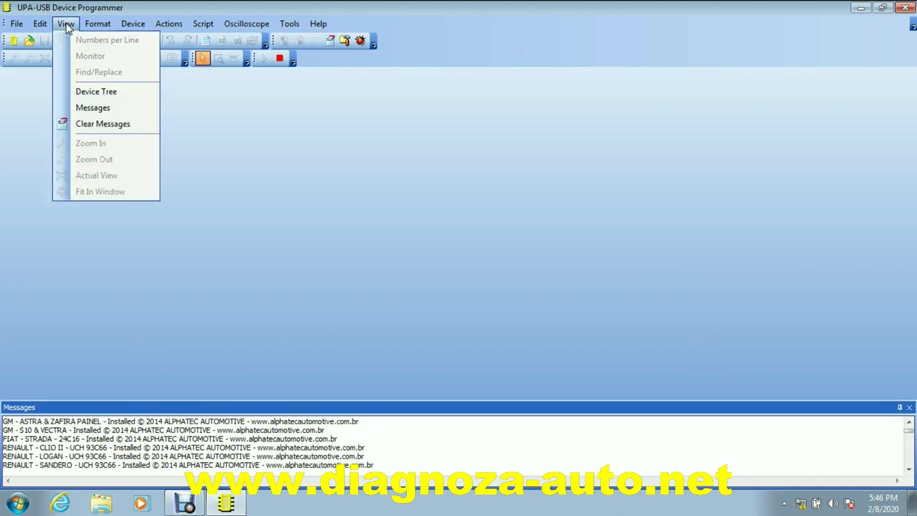
click(77, 127)
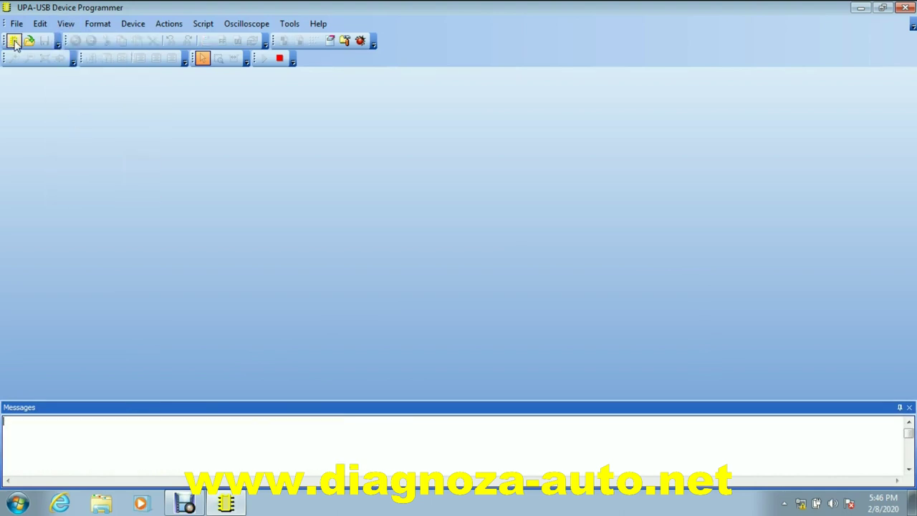
click(15, 41)
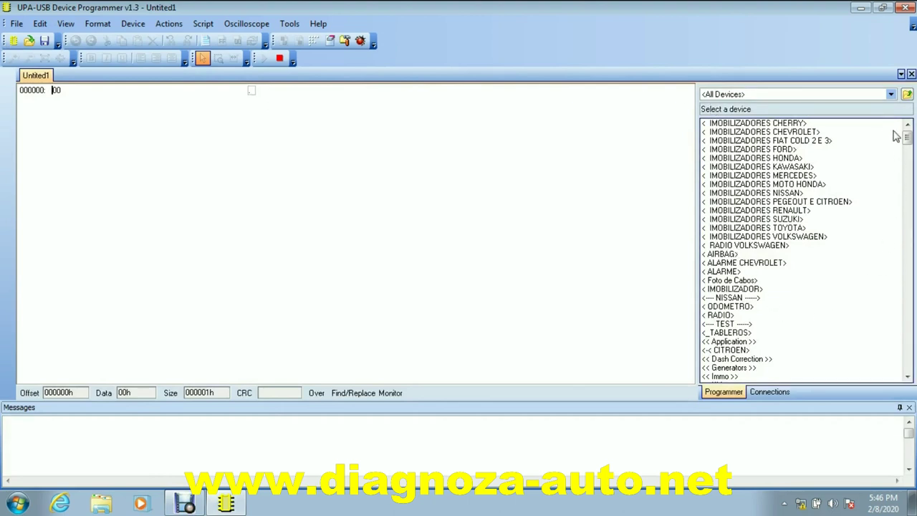
Browse the imported device categories, then open and cancel the Options dialog
mouse_move(908, 140)
mouse_down()
mouse_move(902, 207)
mouse_move(905, 138)
mouse_up()
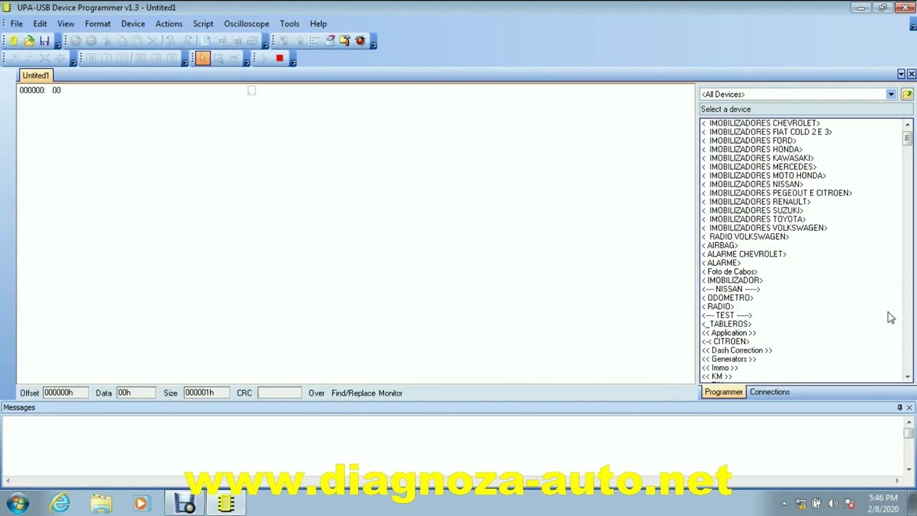
drag(908, 377, 908, 377)
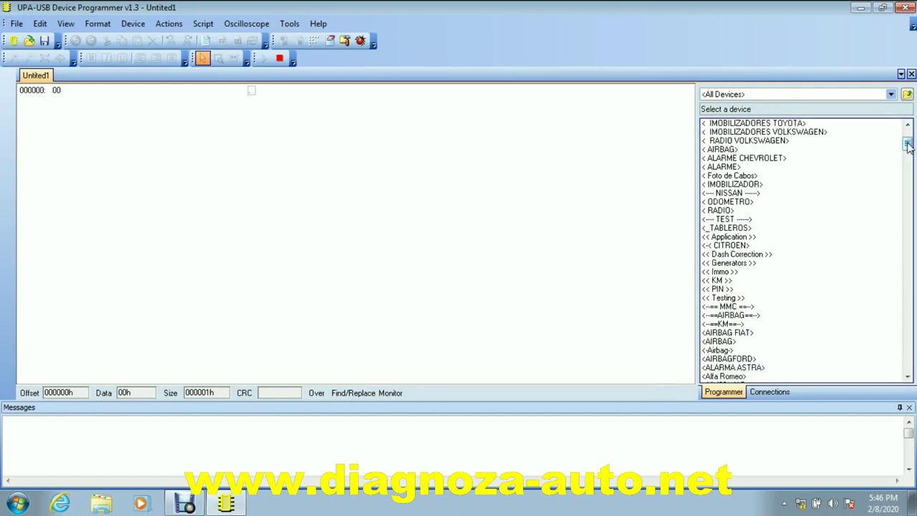
drag(907, 146, 907, 160)
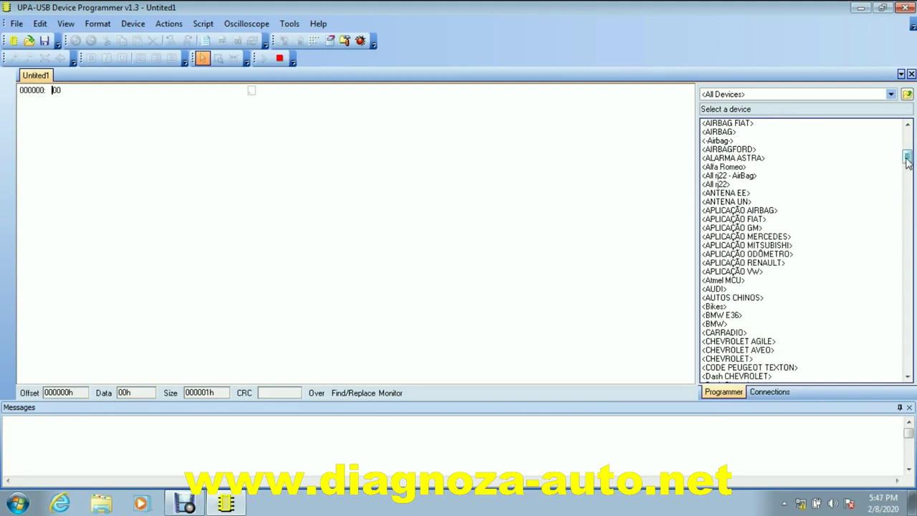
mouse_move(907, 161)
mouse_down()
mouse_move(907, 177)
mouse_move(907, 156)
mouse_up()
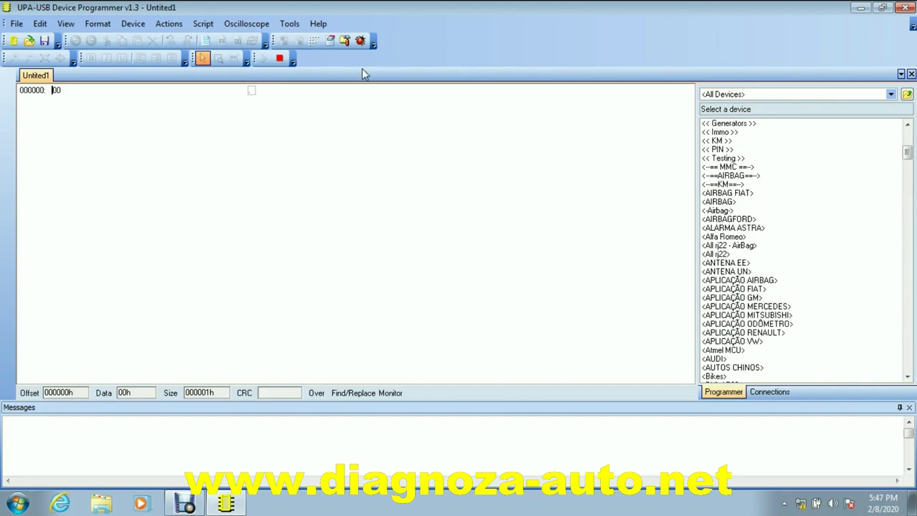
click(344, 41)
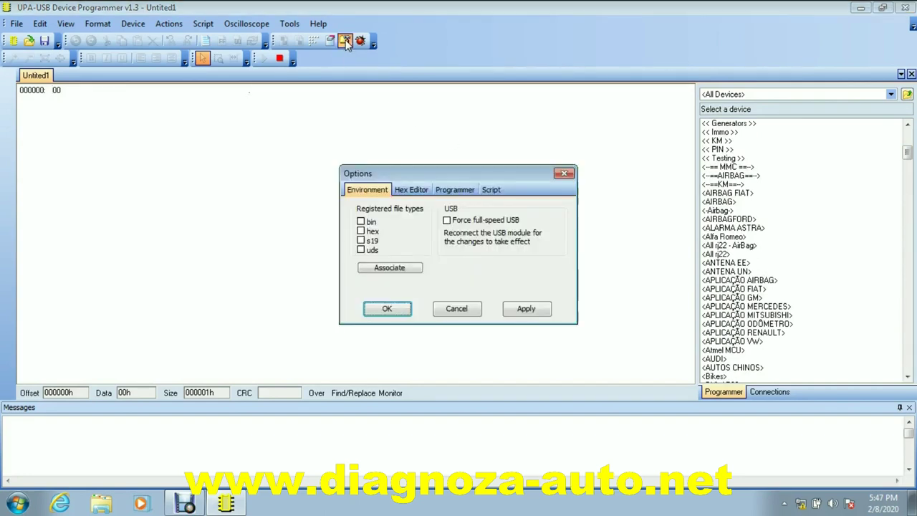
click(564, 172)
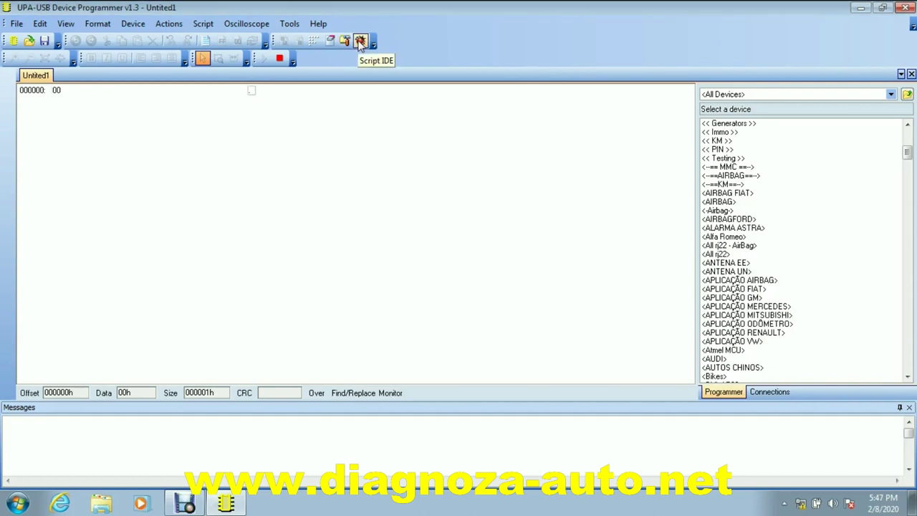
Open the Script IDE, browse the TmsScript.pdf table of contents, then close the manual
click(360, 41)
drag(216, 27, 326, 56)
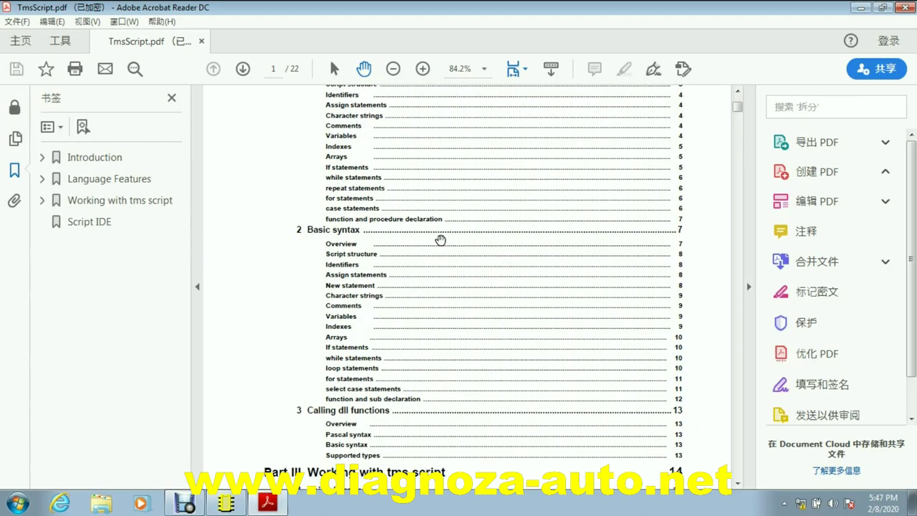
scroll(437, 240, down, 2)
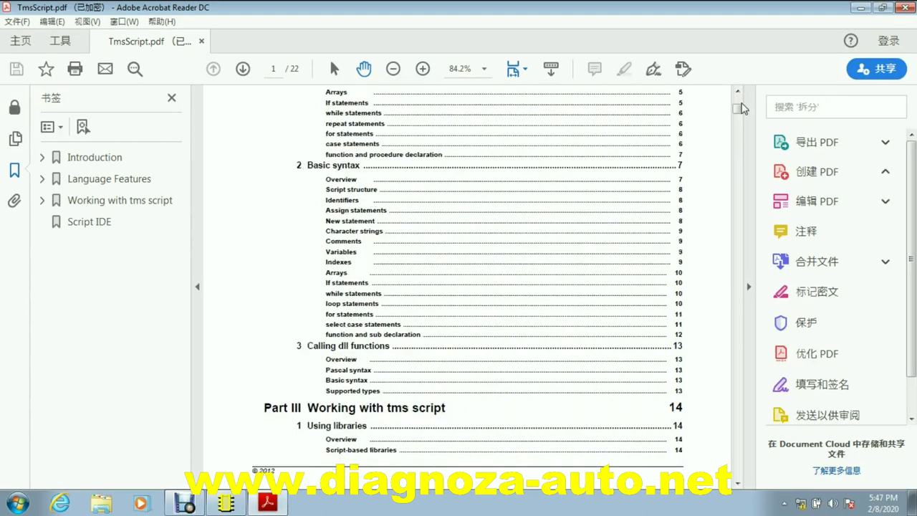
drag(739, 111, 740, 103)
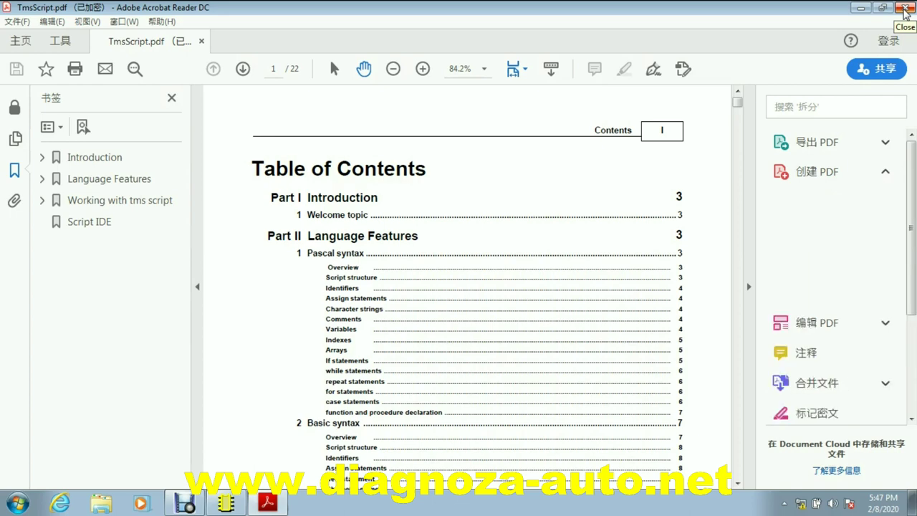
click(903, 9)
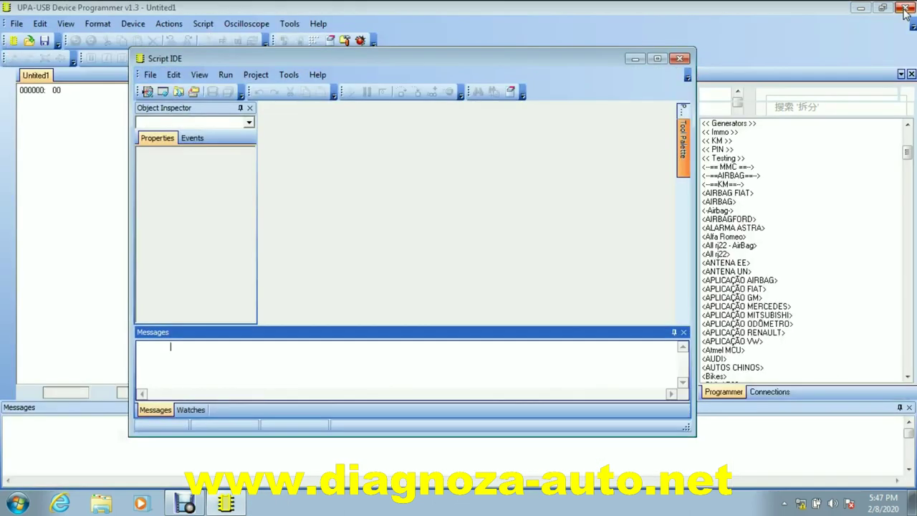
Close the Script IDE and load the Blaupunkt 24C32 script from the NAVI category
click(680, 59)
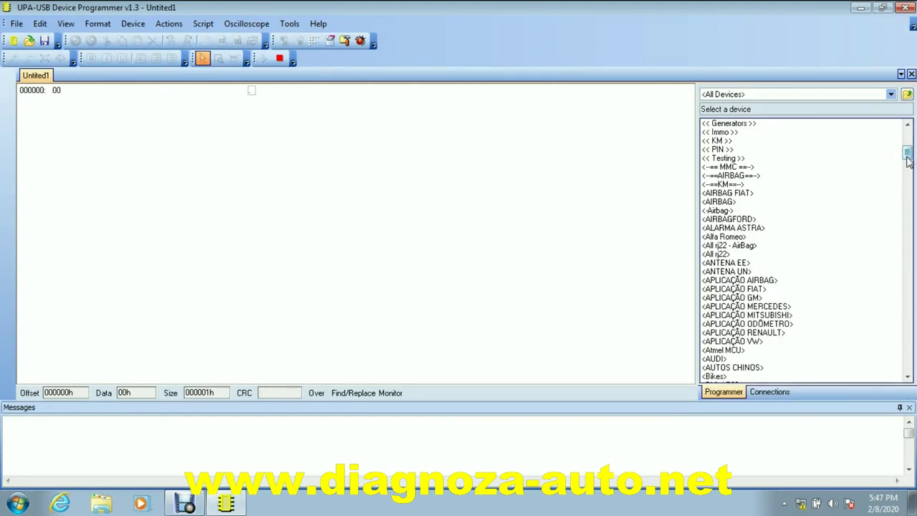
drag(905, 152, 899, 189)
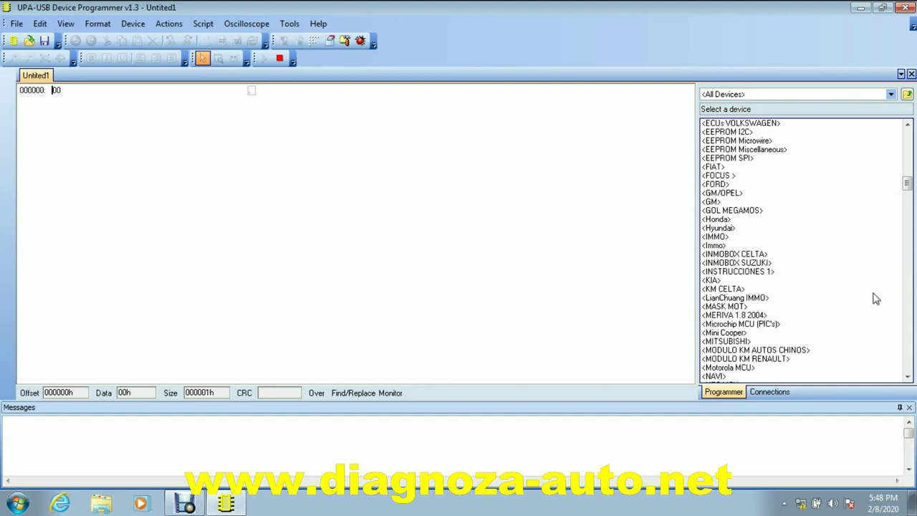
click(908, 377)
scroll(907, 377, down, 1)
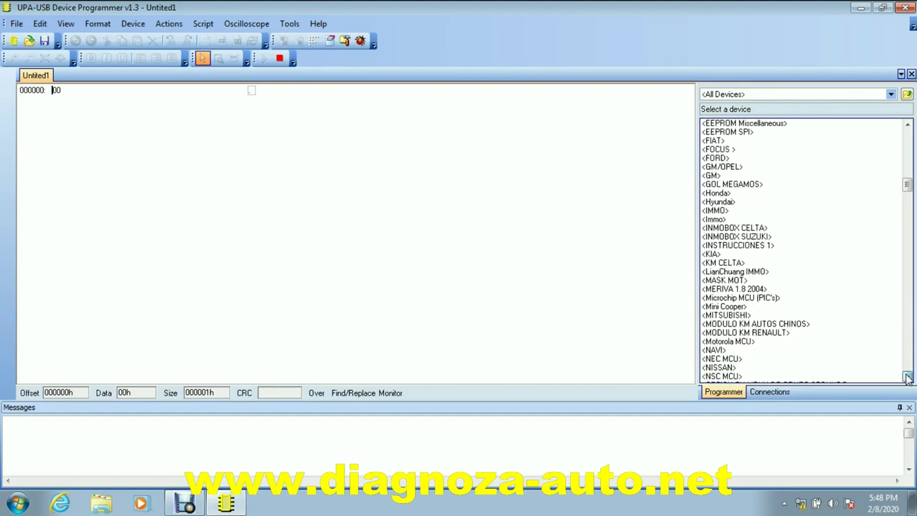
double_click(715, 345)
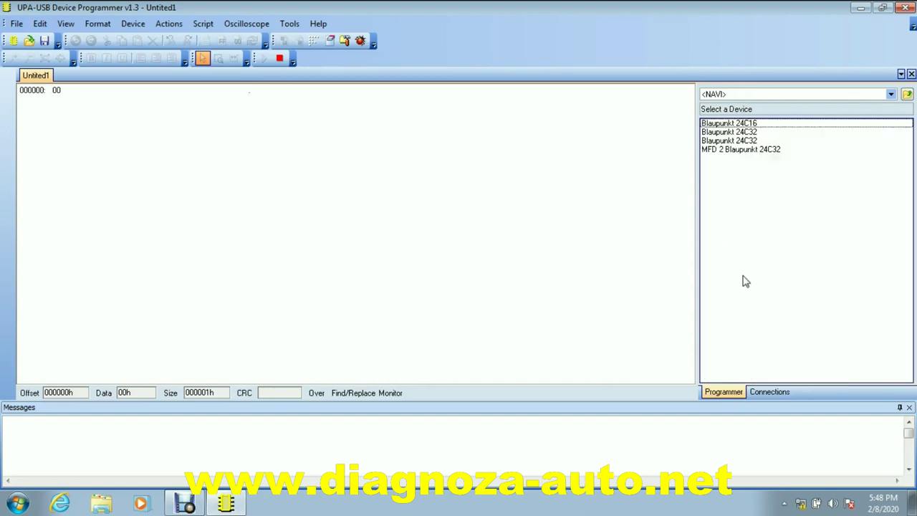
double_click(726, 141)
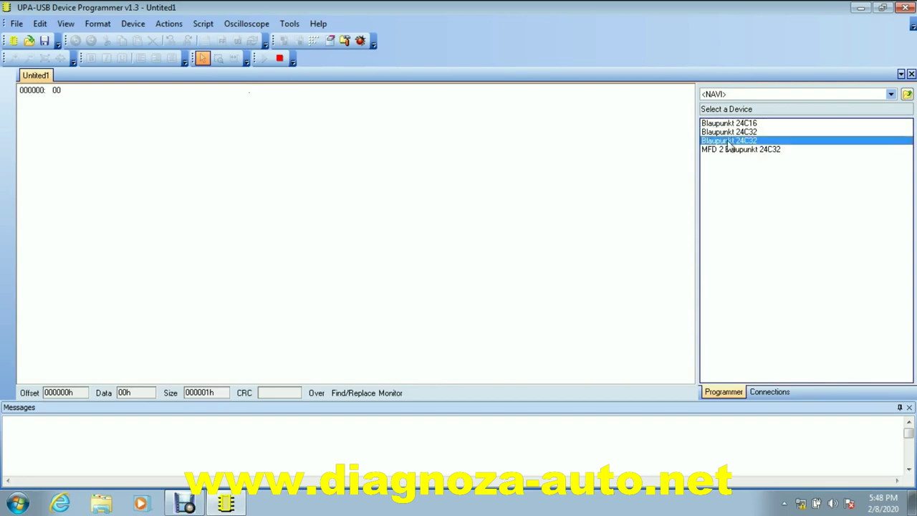
click(166, 25)
click(172, 38)
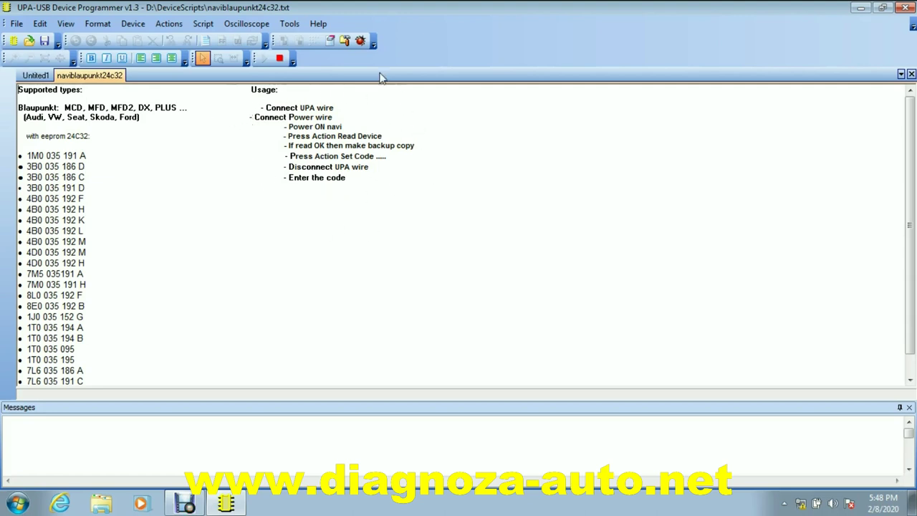
click(911, 74)
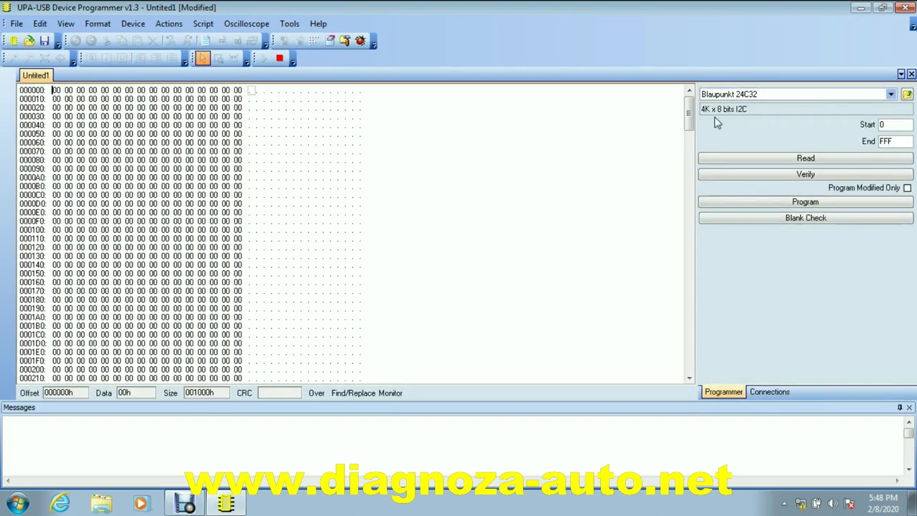
click(169, 24)
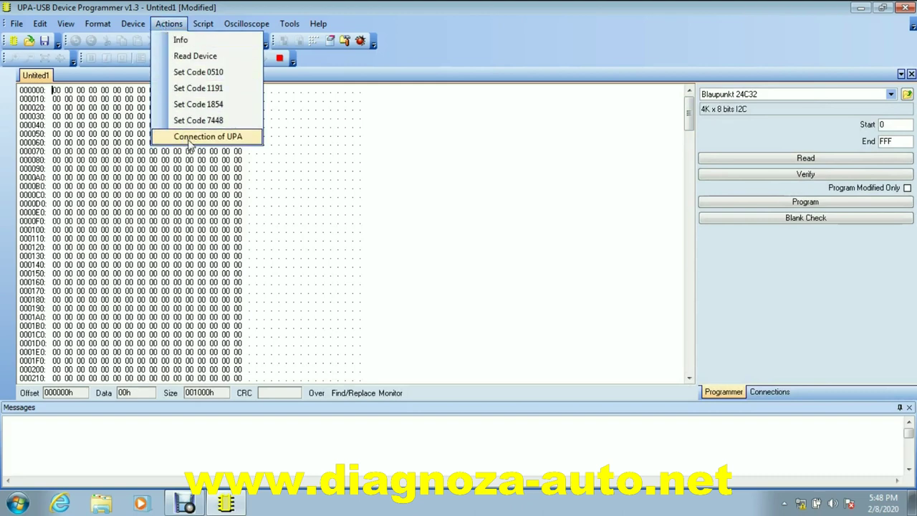
click(194, 137)
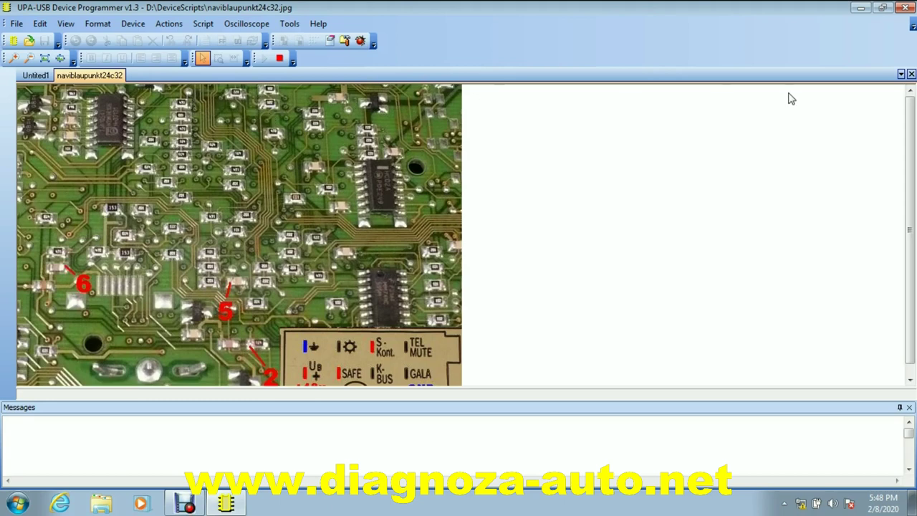
click(911, 74)
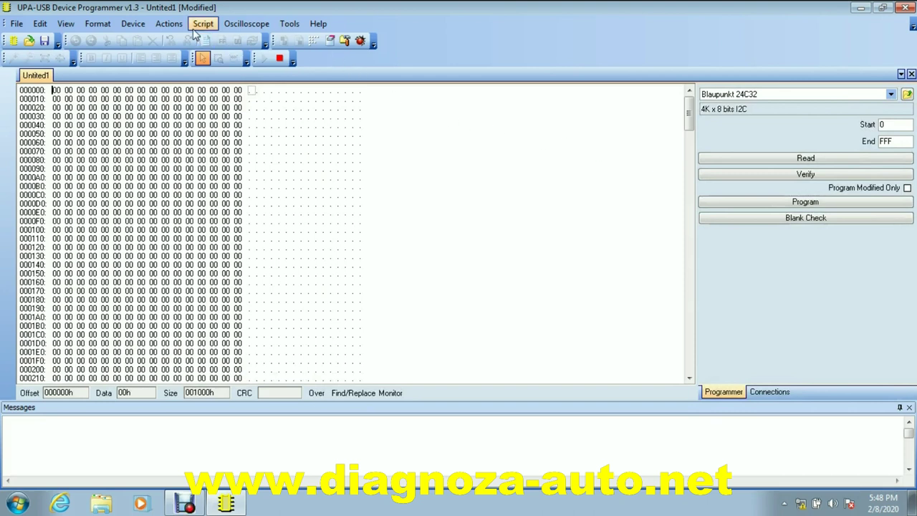
Run Read Device on the Blaupunkt 24C32 to fill the 0–FFF buffer
click(170, 25)
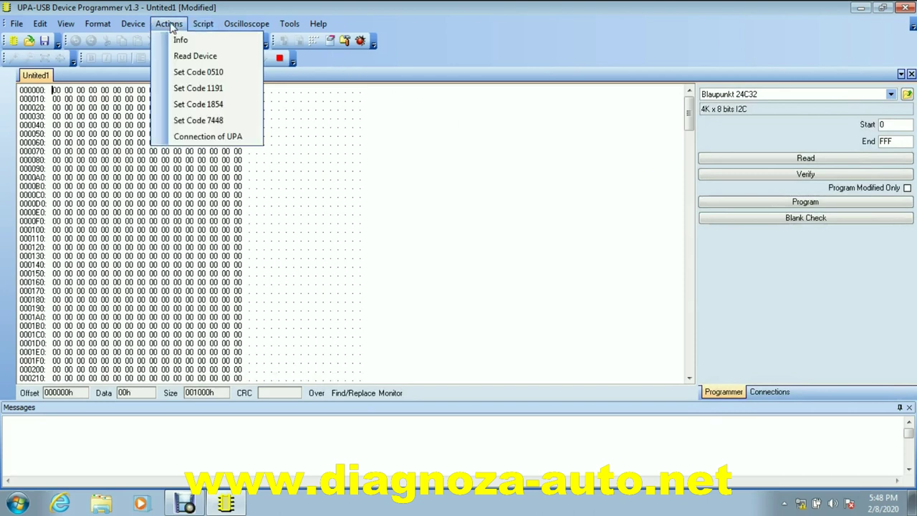
click(180, 57)
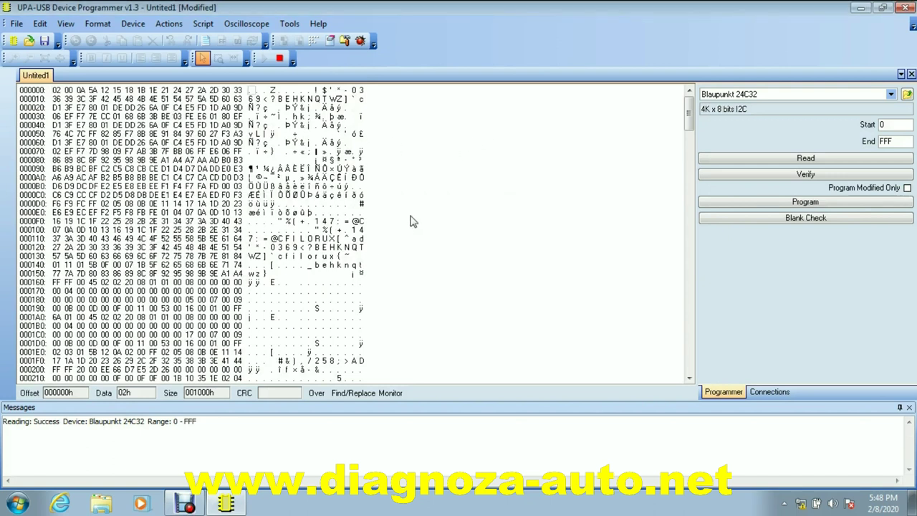
click(166, 25)
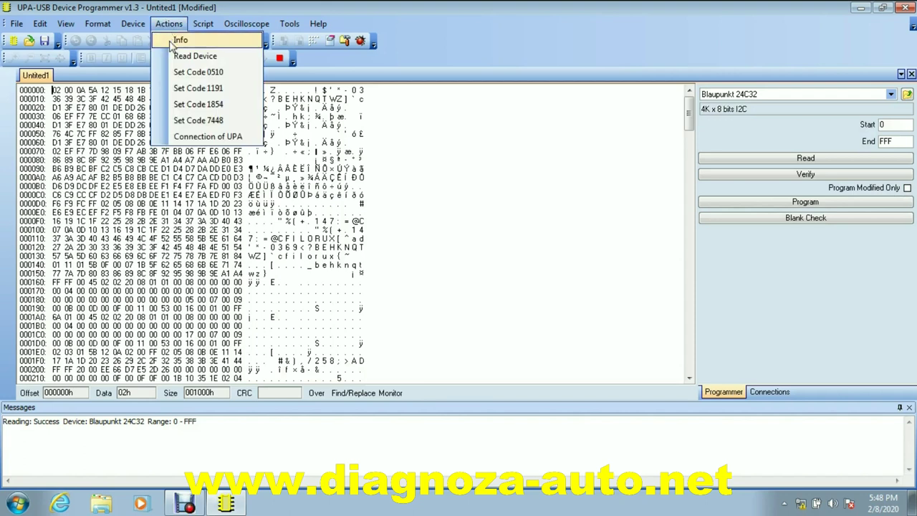
Apply the 0510 radio code and confirm programming it to the Blaupunkt 24C32
click(200, 74)
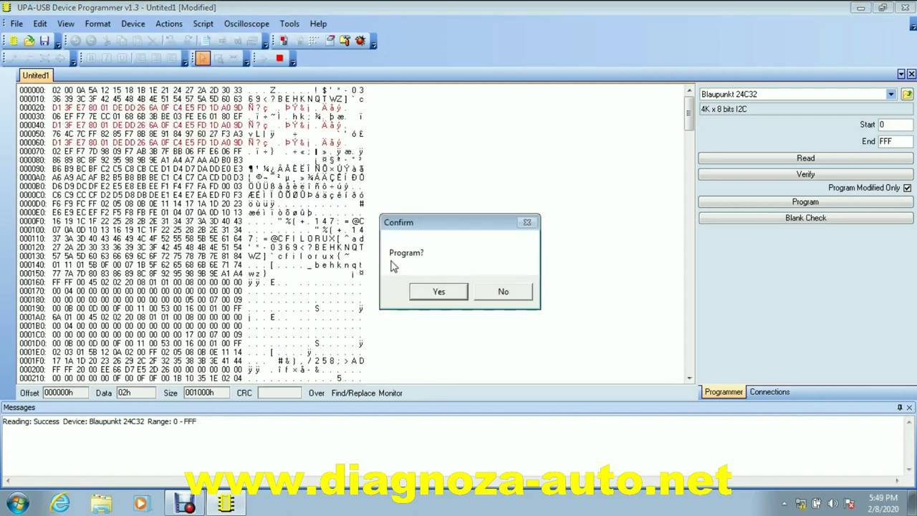
click(438, 293)
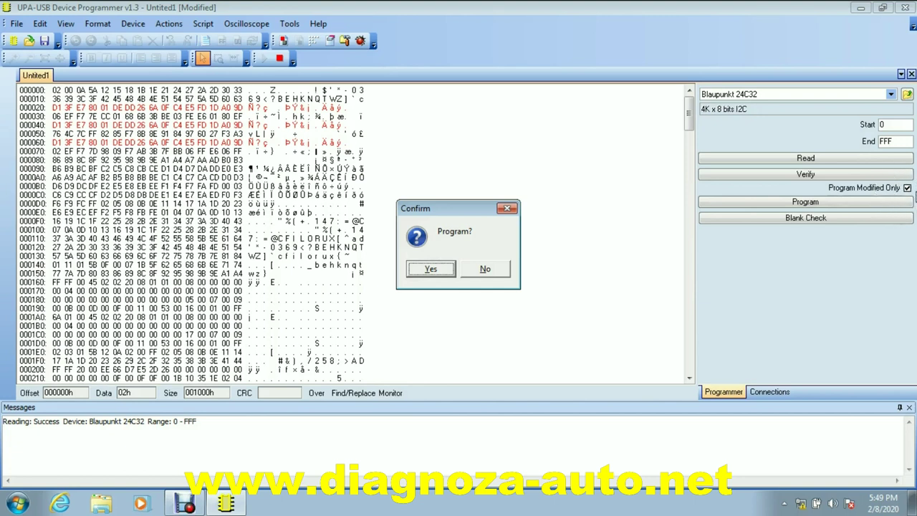
click(430, 270)
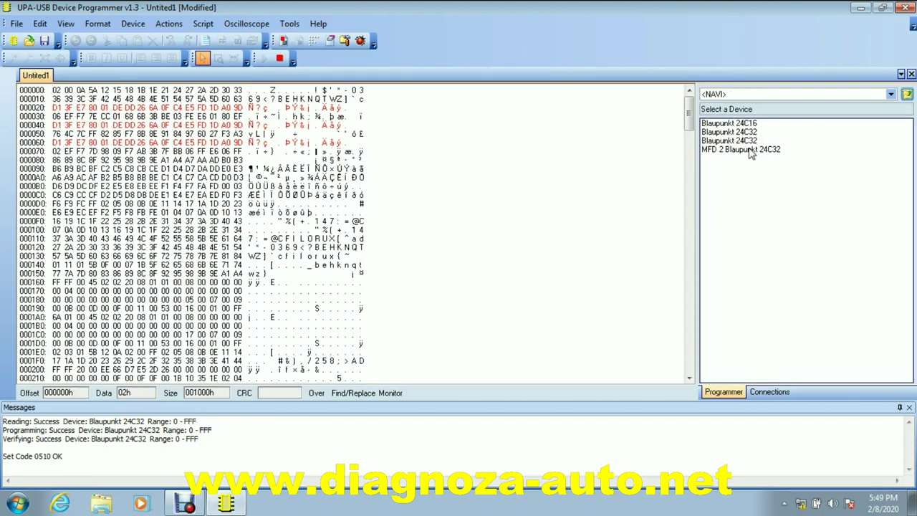
double_click(749, 151)
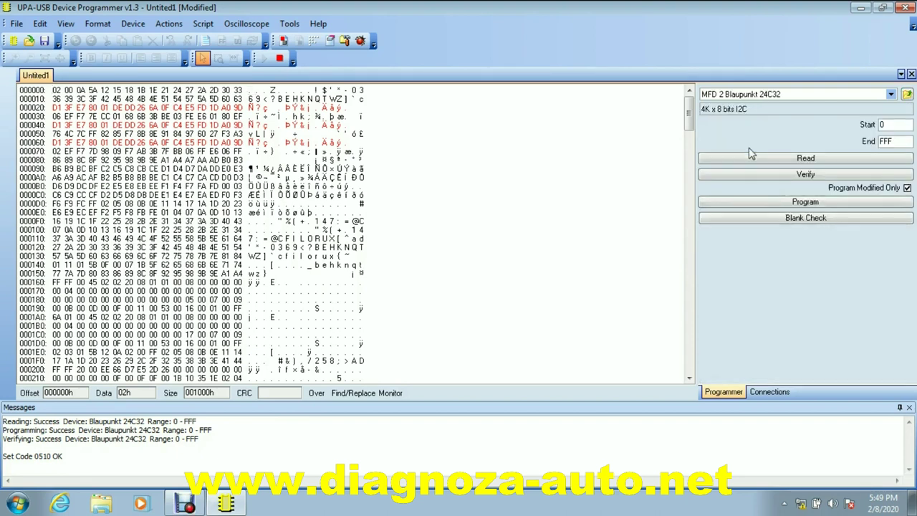
click(169, 23)
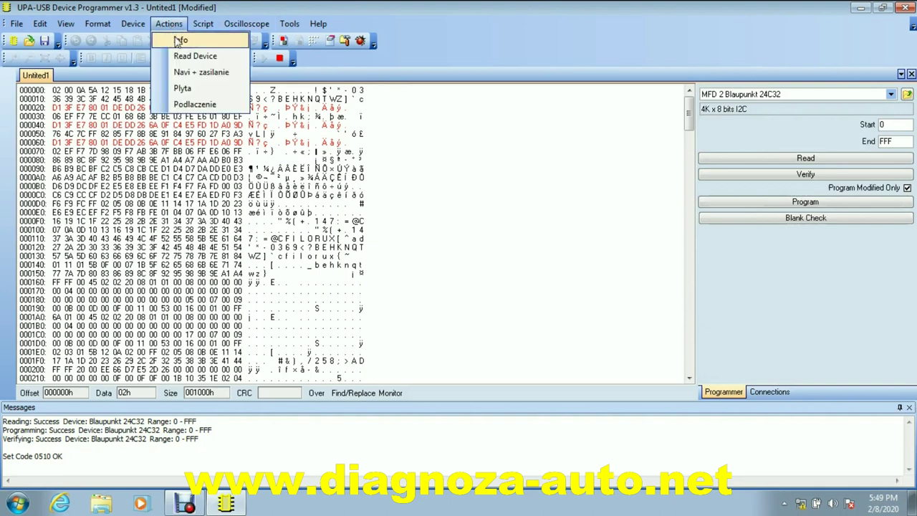
click(193, 105)
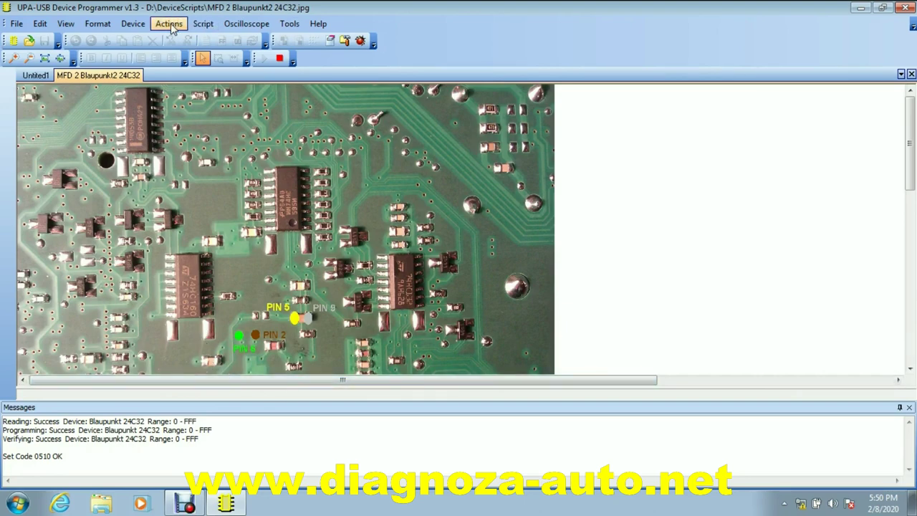
click(912, 75)
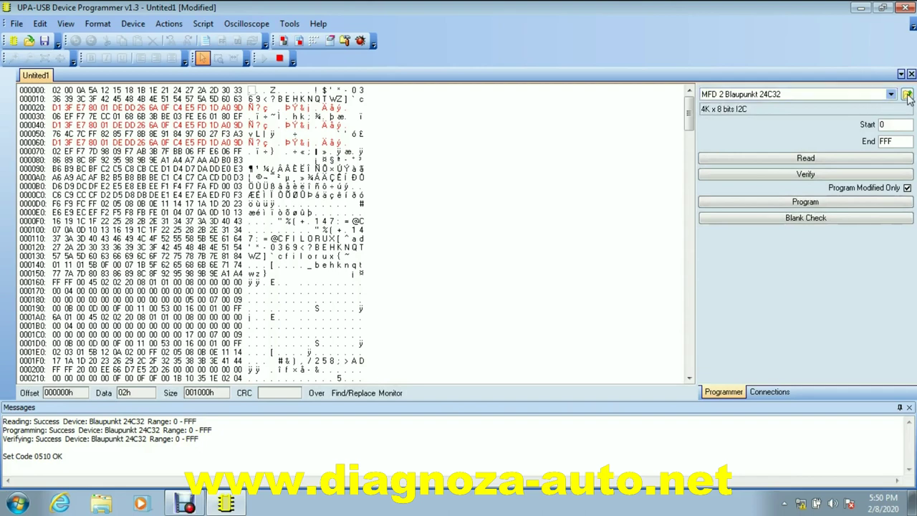
click(907, 95)
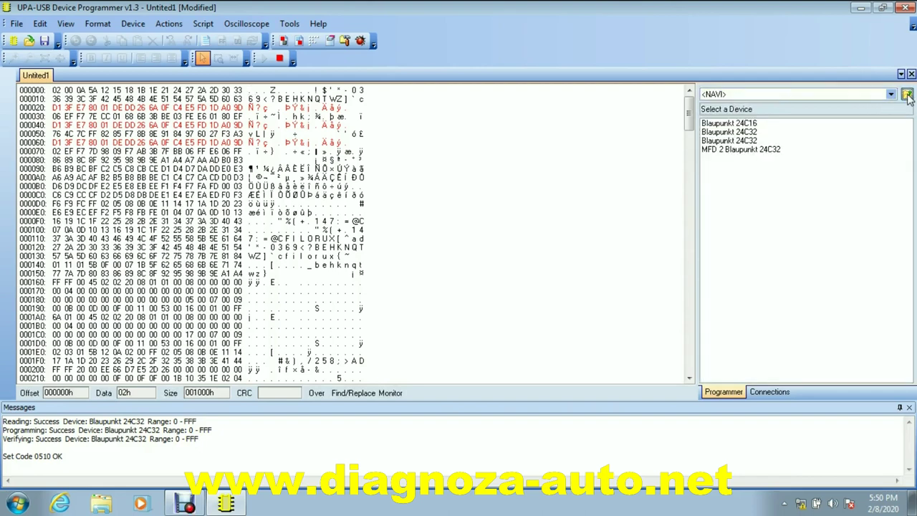
Show <All Devices>, open the RADIO category and load Siemens VDO CDR 500
click(906, 95)
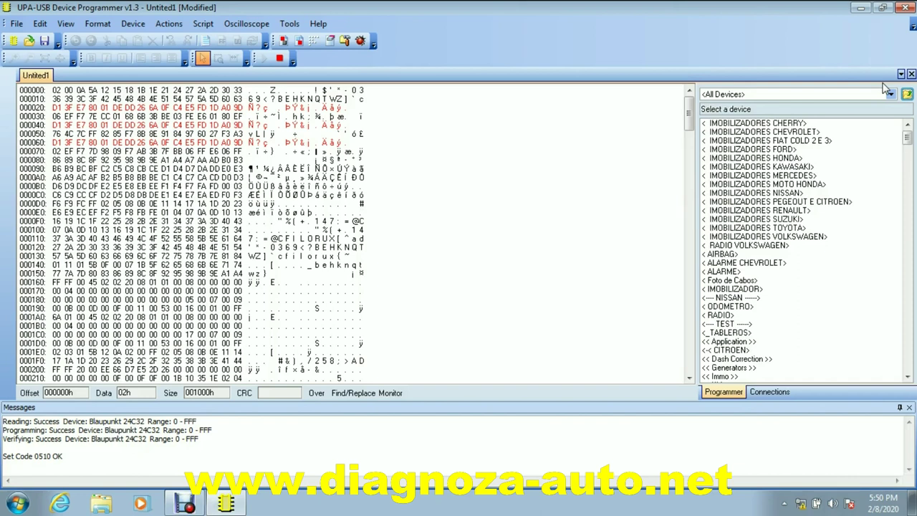
click(908, 378)
drag(908, 378, 907, 380)
scroll(725, 349, down, 10)
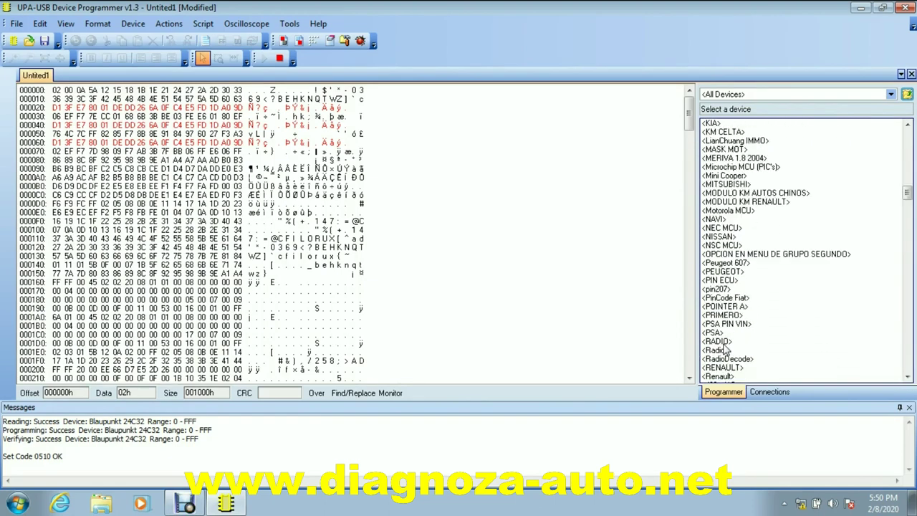
double_click(724, 342)
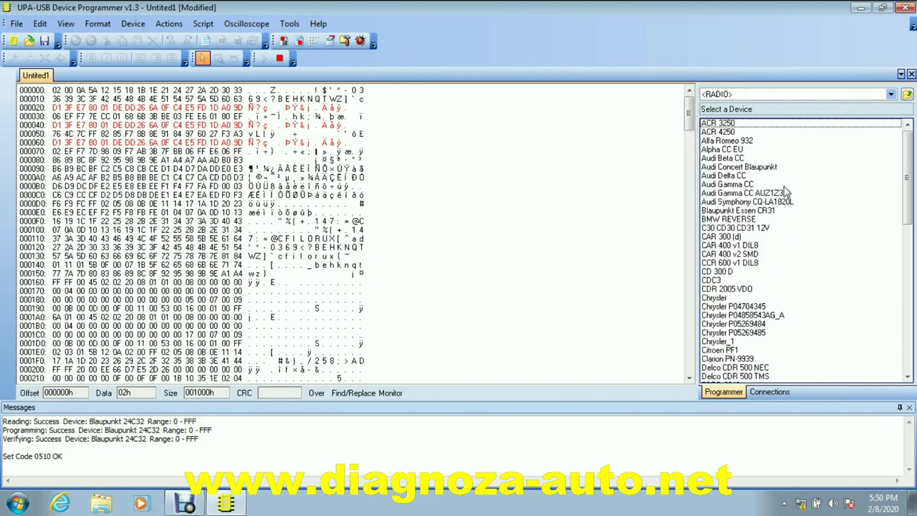
drag(906, 173, 906, 207)
scroll(744, 286, down, 8)
double_click(747, 349)
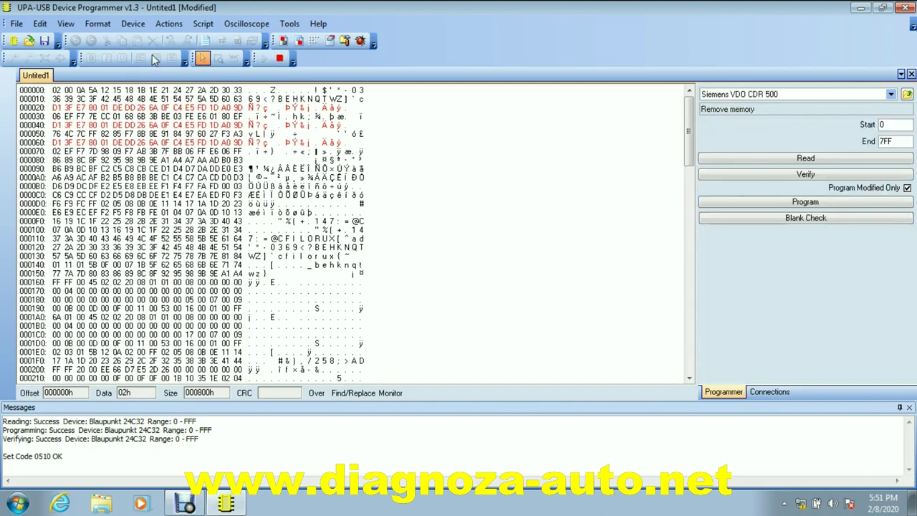
Run Read Info on the Siemens VDO CDR 500, retrying after the voltage error, to get its radio code
click(173, 25)
click(182, 41)
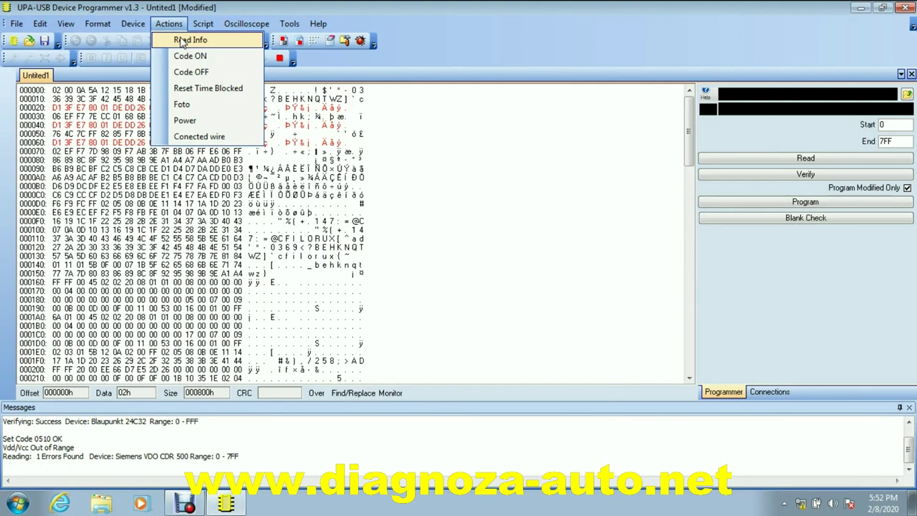
click(182, 41)
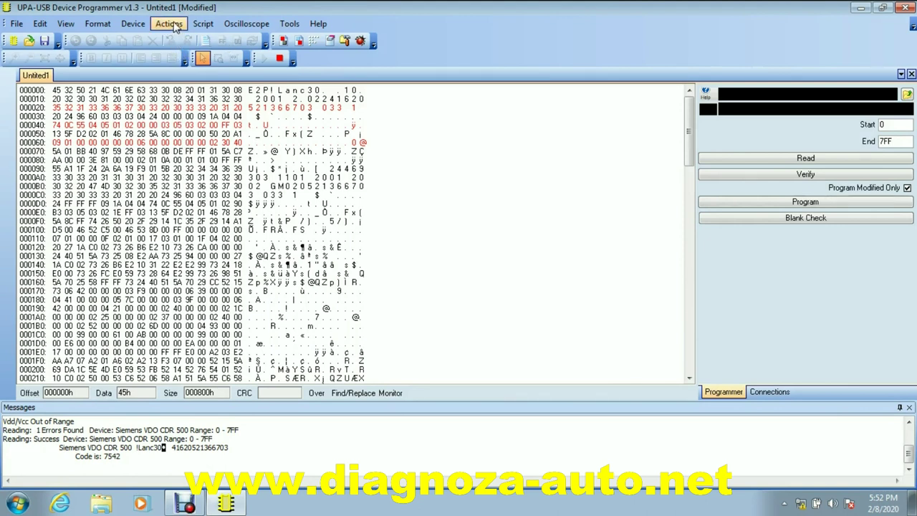
click(170, 24)
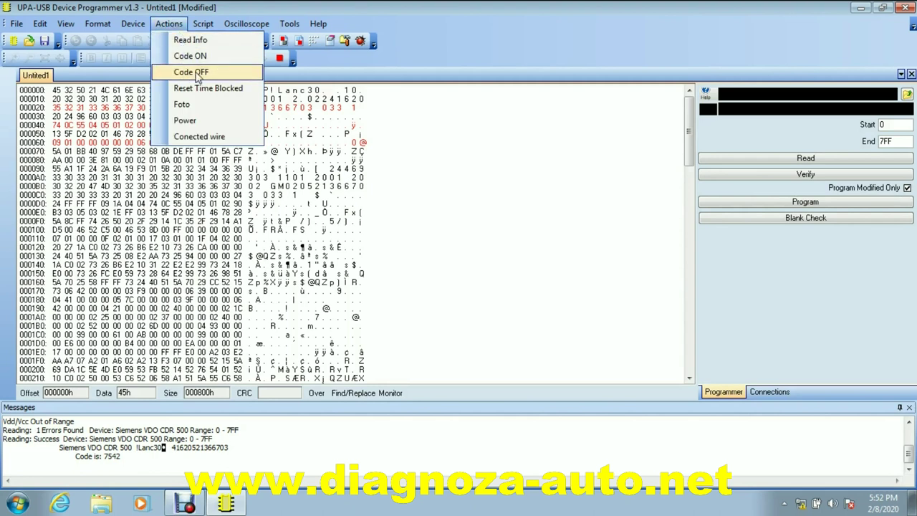
click(205, 107)
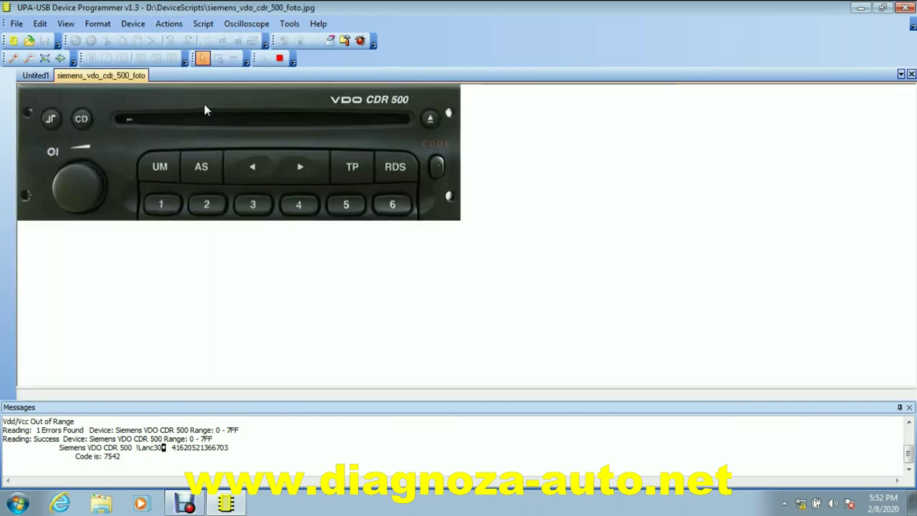
click(170, 27)
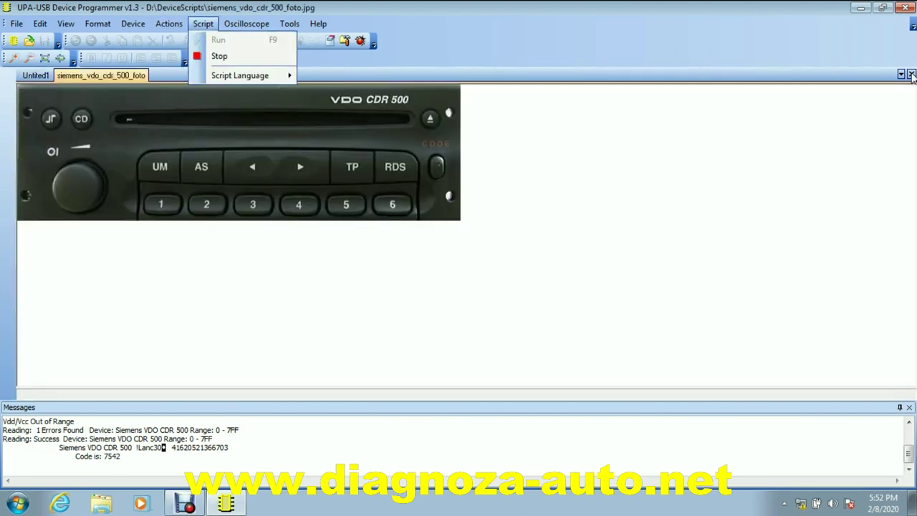
click(911, 74)
click(169, 25)
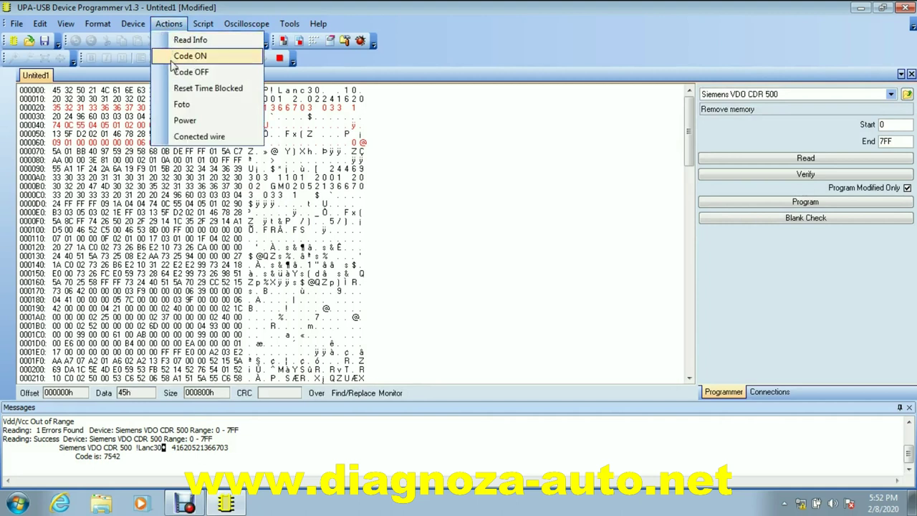
click(183, 121)
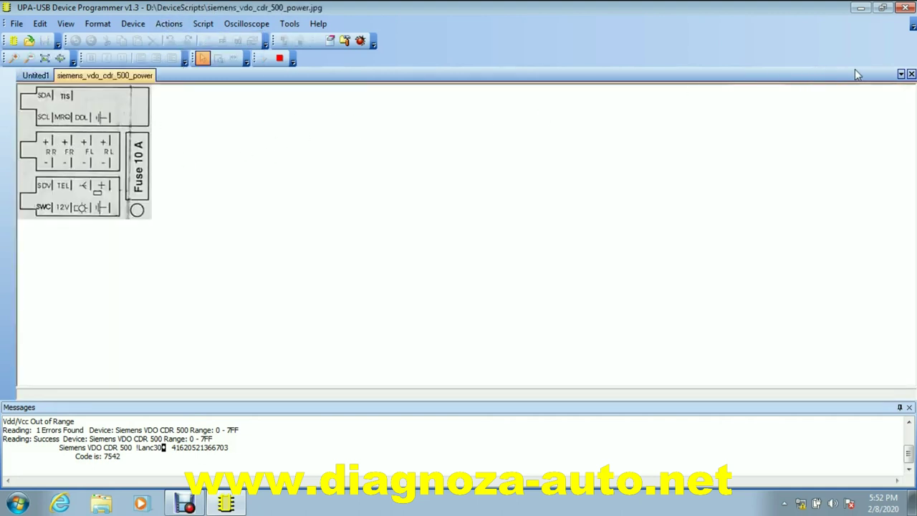
click(910, 75)
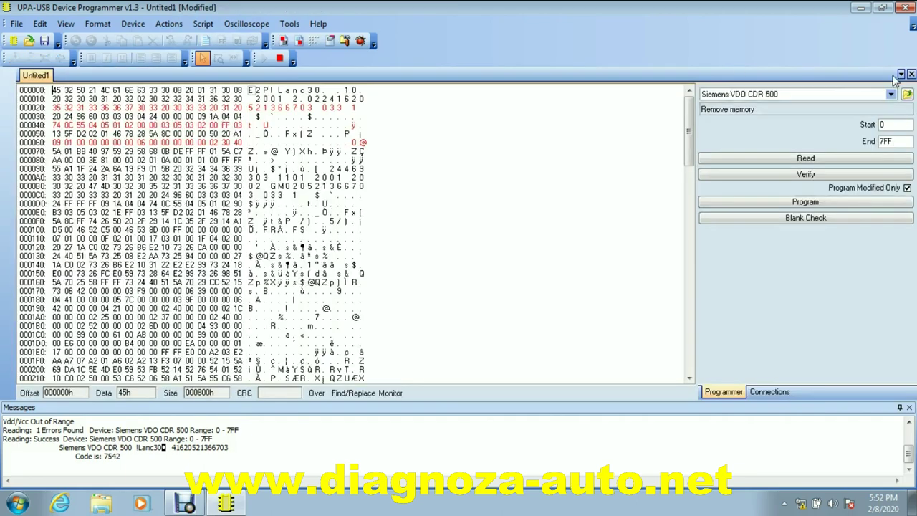
click(169, 23)
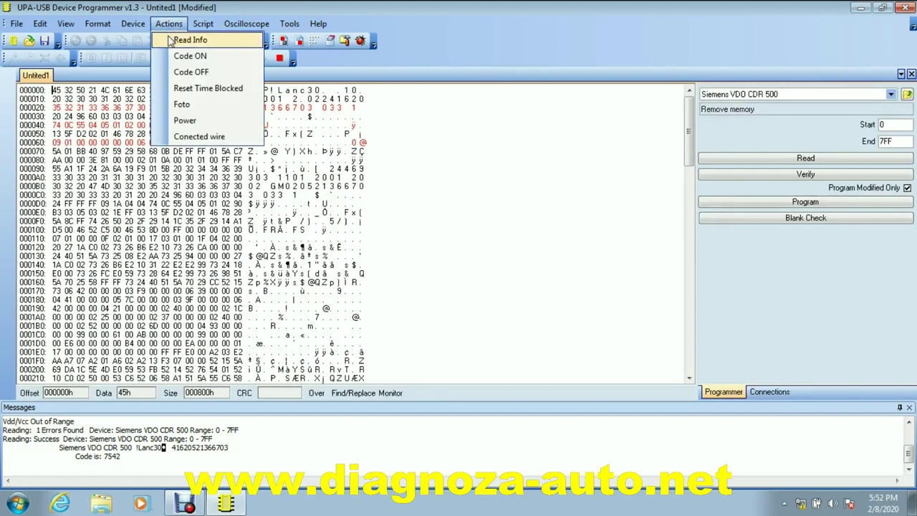
click(185, 137)
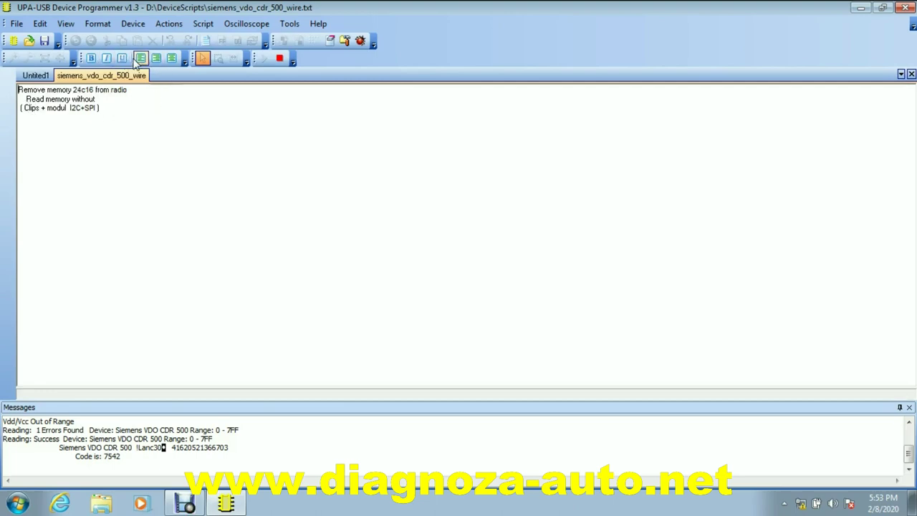
click(911, 76)
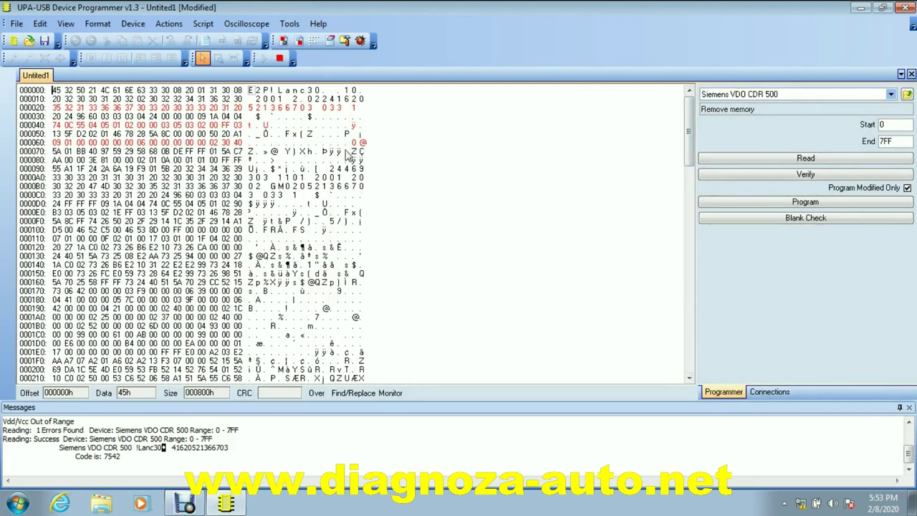
Turn off the Siemens VDO CDR 500 radio code with Code OFF and program the chip
click(170, 26)
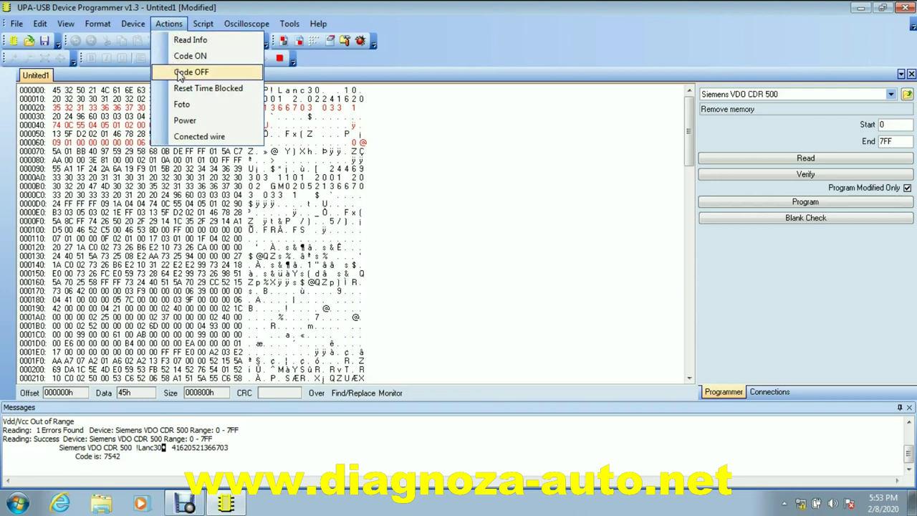
click(179, 75)
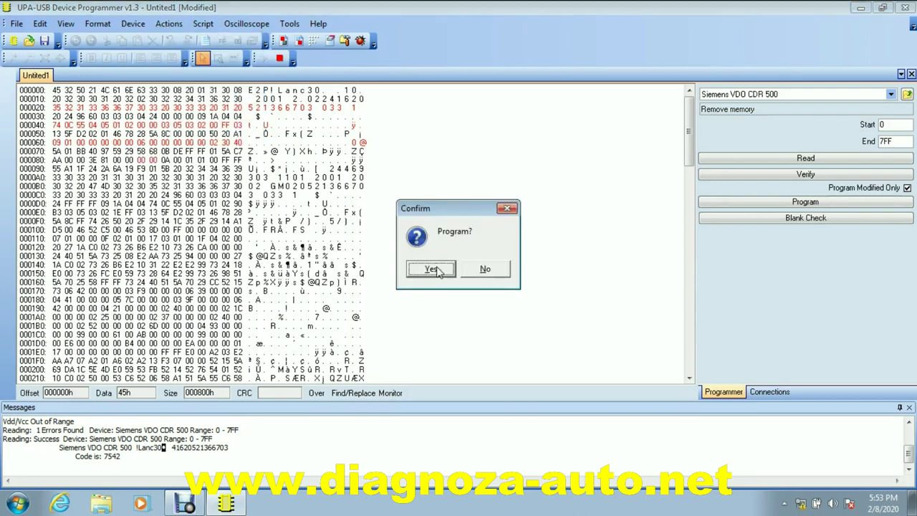
click(431, 269)
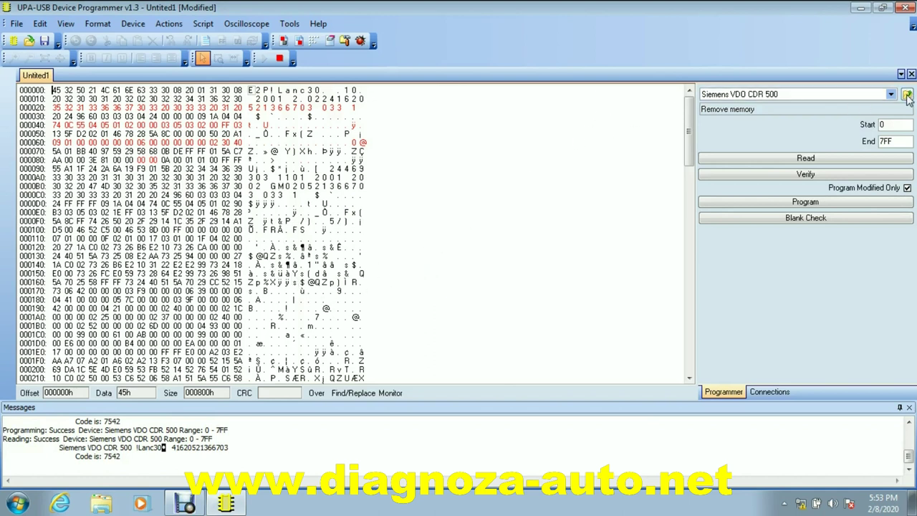
Load the PEUGEOT BSI 407 JHONSON CONTROLS device and read its 25C128 memory (0–3FFF)
click(907, 96)
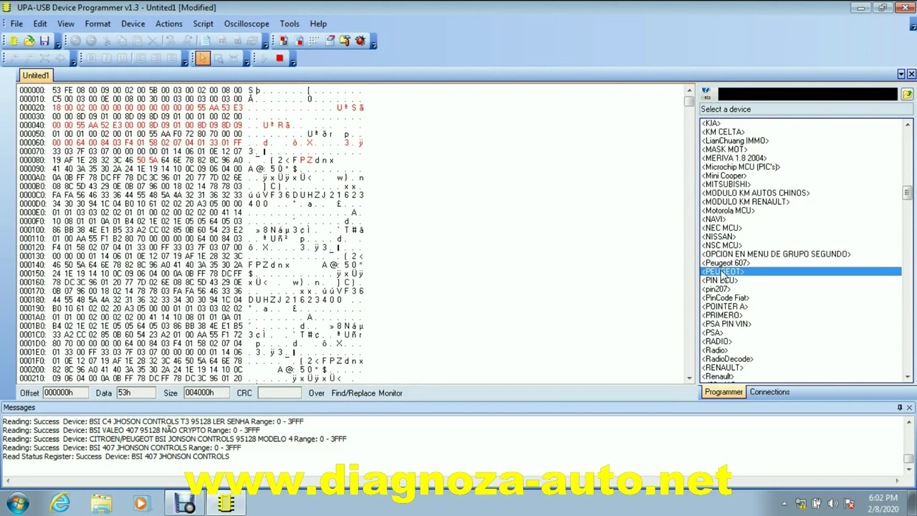
double_click(720, 272)
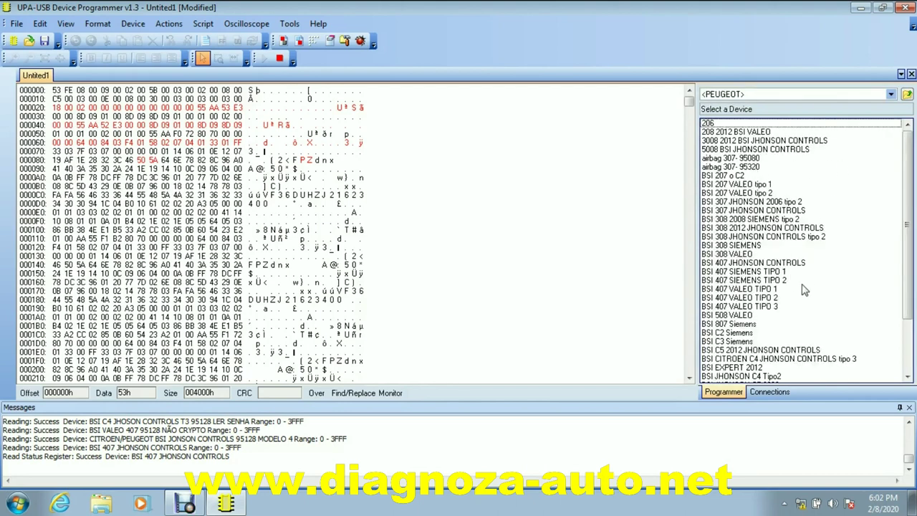
double_click(750, 262)
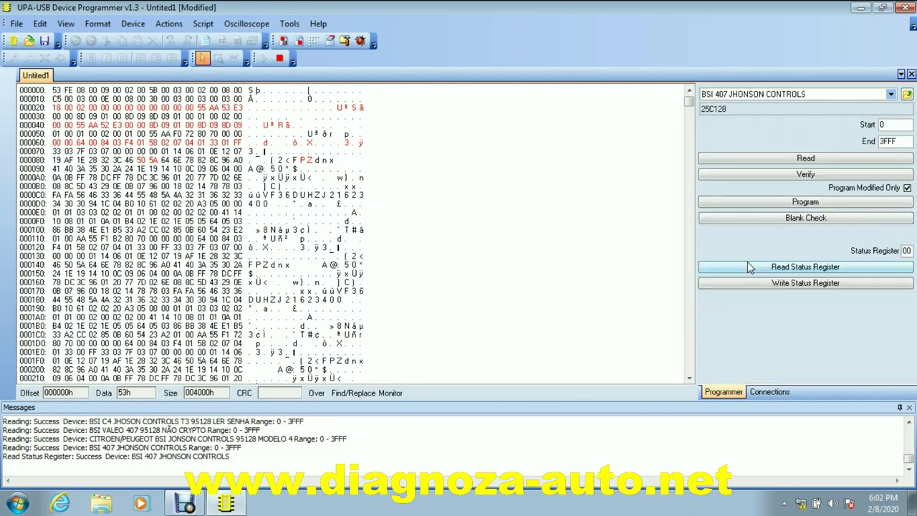
click(794, 159)
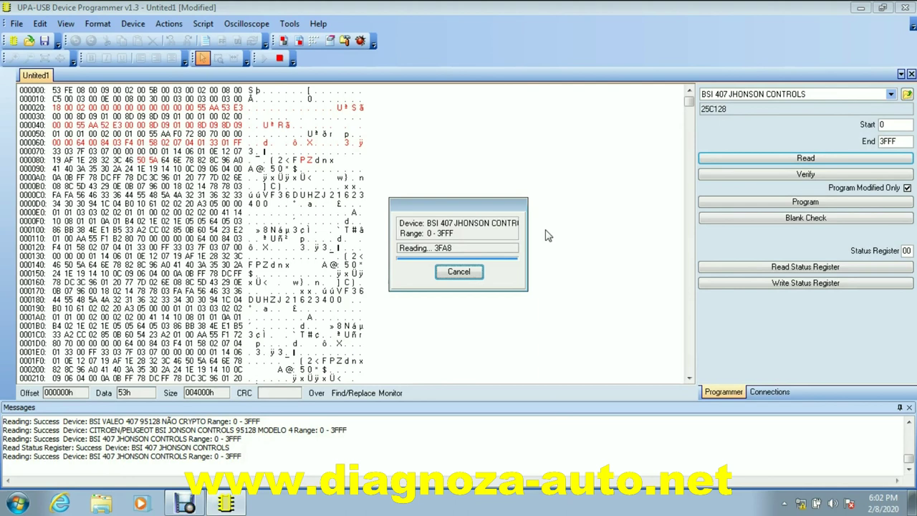
Decode the BSI 407 PIN code with the PIN CODE tool, then return to the Peugeot device list
click(169, 23)
click(188, 40)
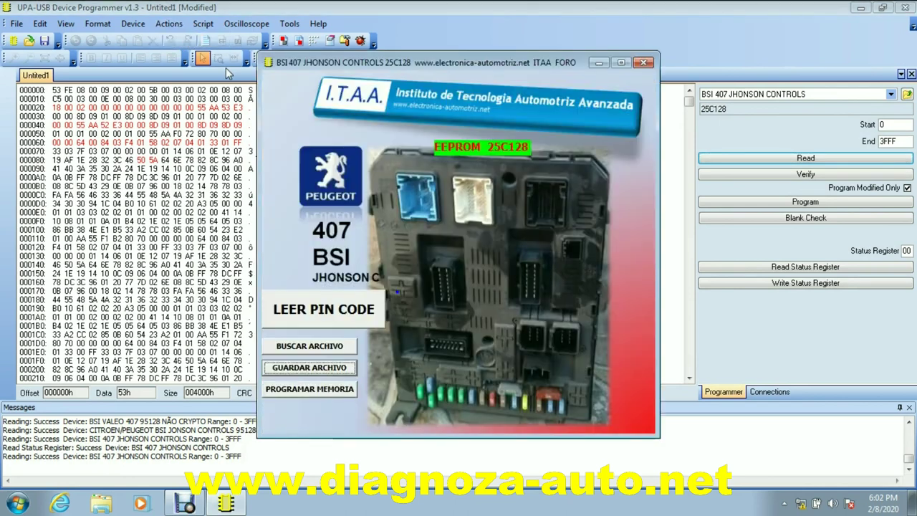
click(315, 309)
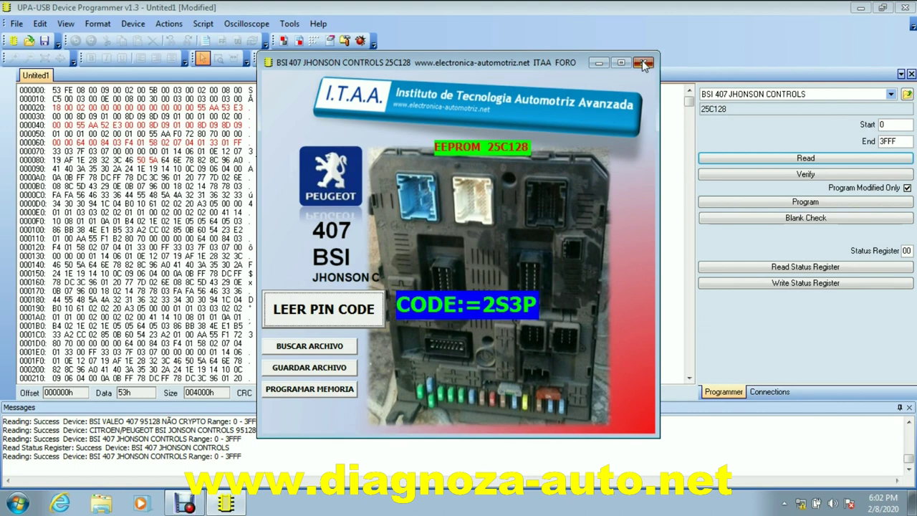
click(643, 64)
click(906, 94)
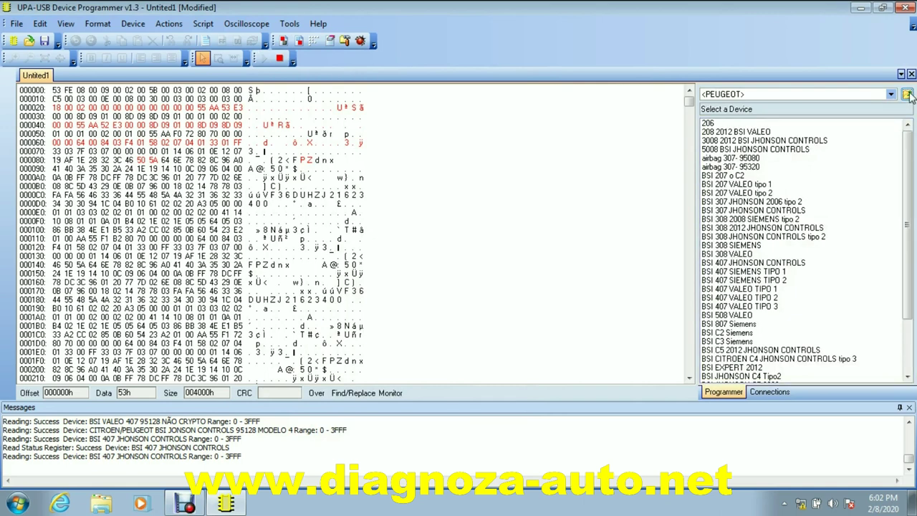
Select the Toyota Corolla 93S56 script from the ODOMETRO category under All Devices
click(905, 95)
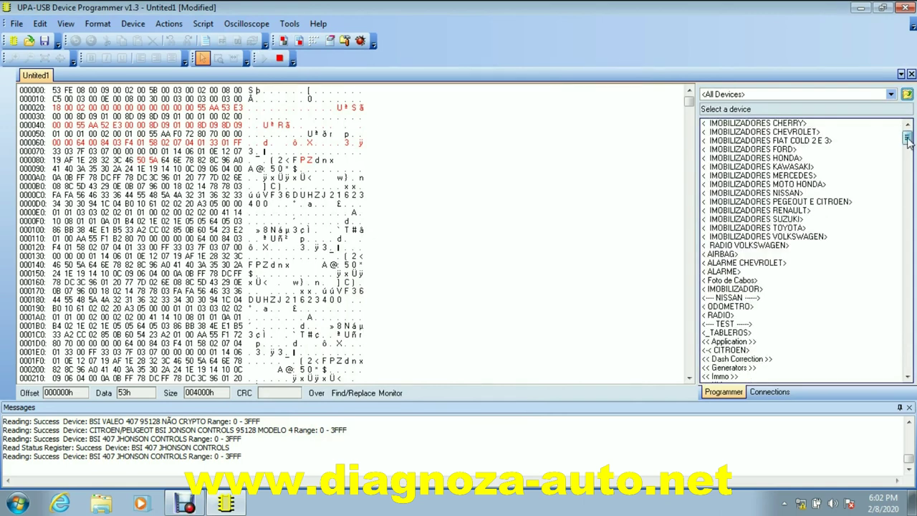
scroll(802, 250, down, 4)
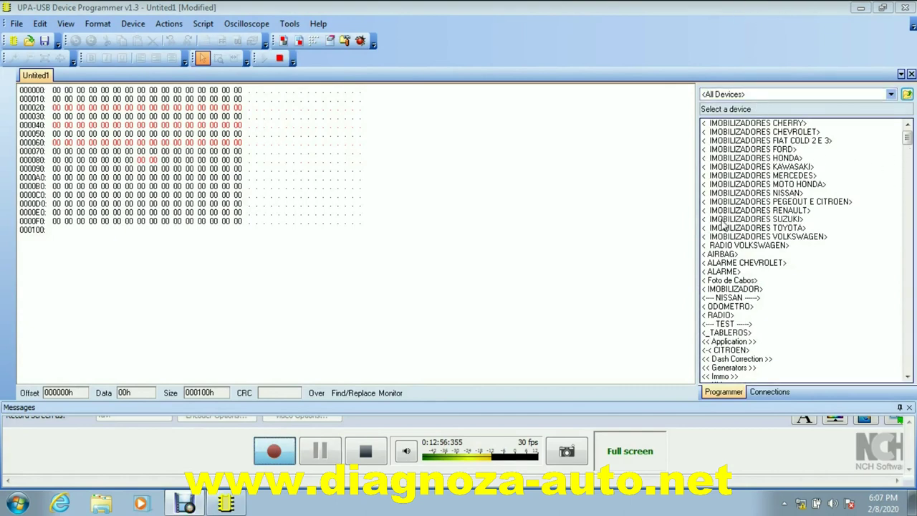
double_click(727, 307)
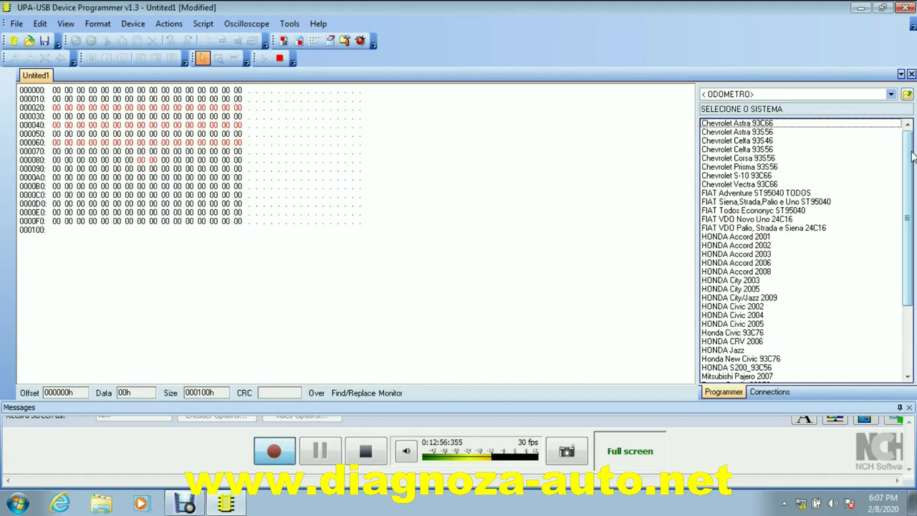
scroll(880, 215, down, 4)
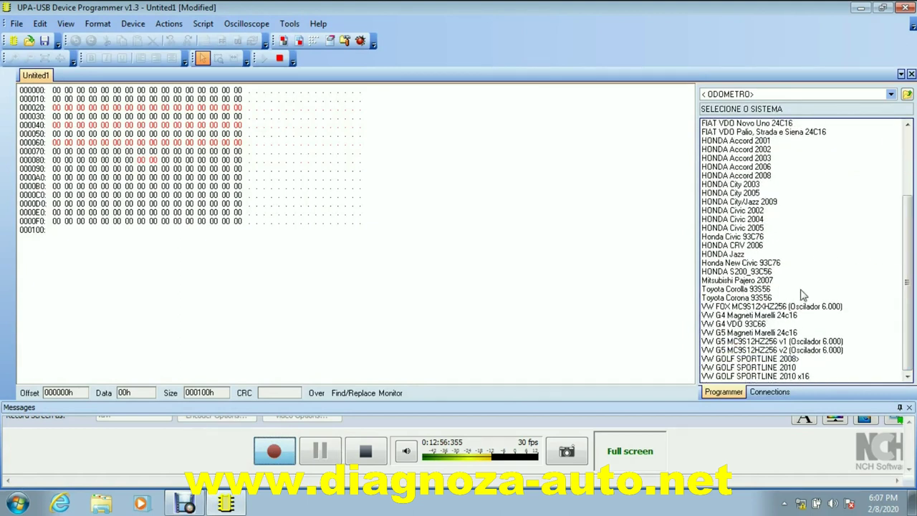
double_click(736, 290)
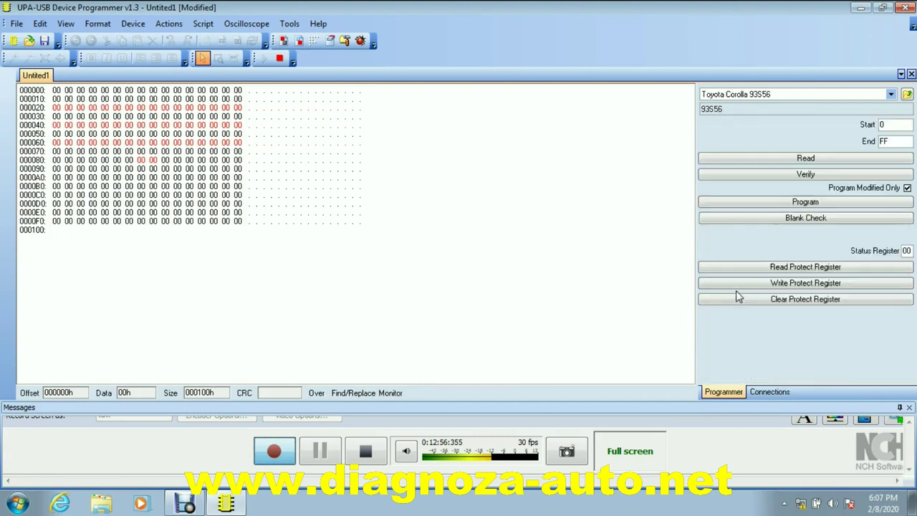
Read the Corolla dashboard memory and check its stored mileage of 162752 km with LER KM
click(803, 160)
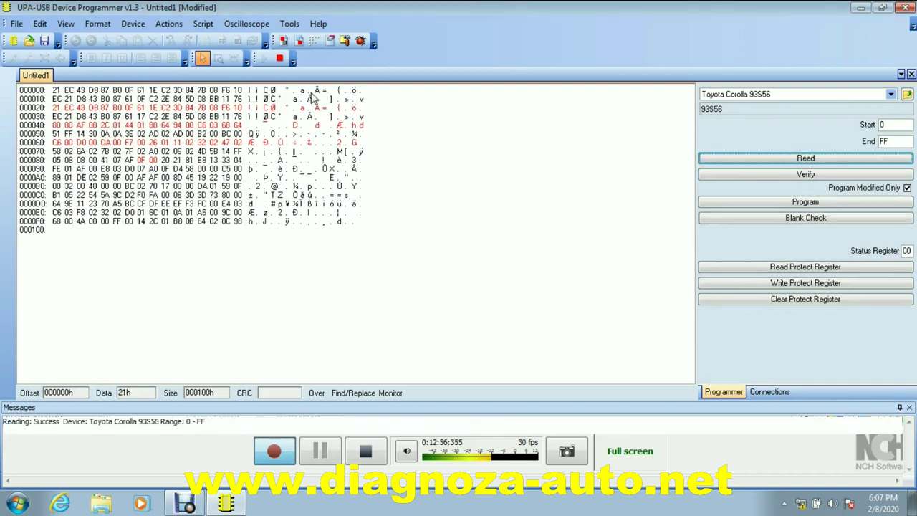
click(170, 25)
click(182, 39)
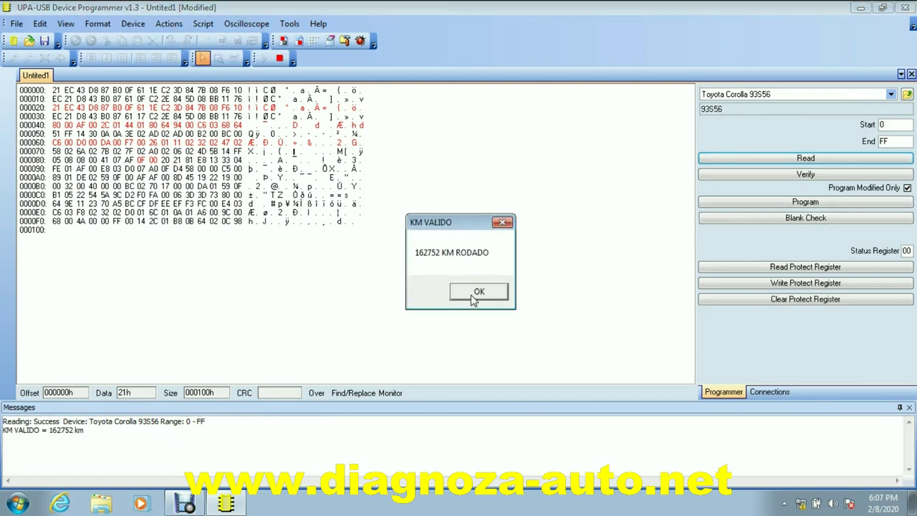
click(479, 295)
click(479, 295)
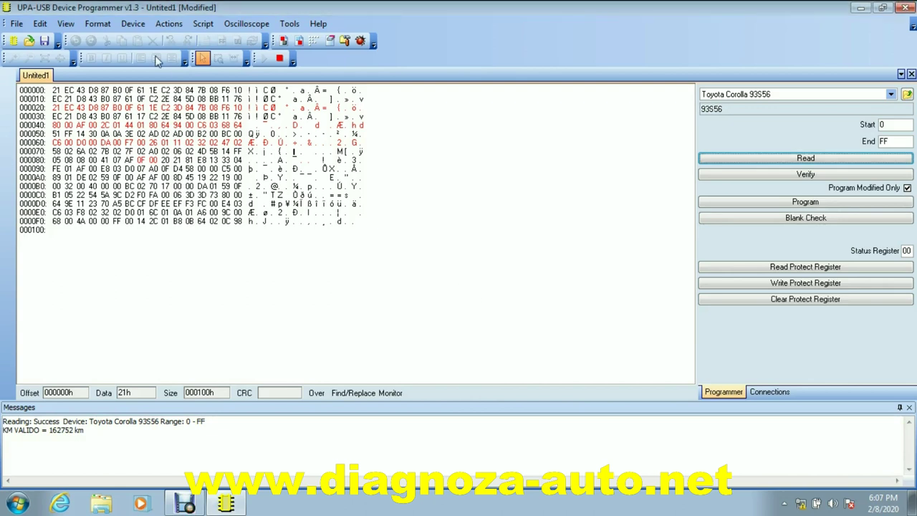
Enter a new mileage with NOVO KM and program it, verified as 130784 km
click(169, 26)
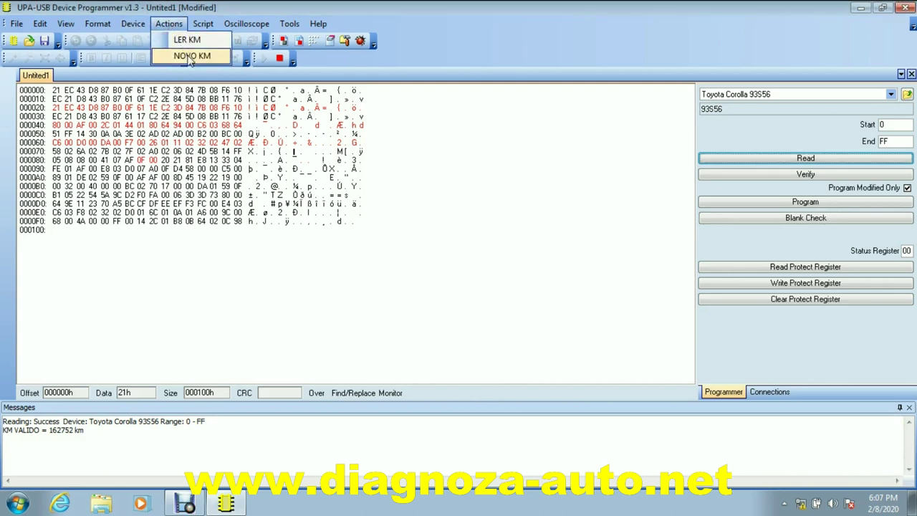
click(187, 54)
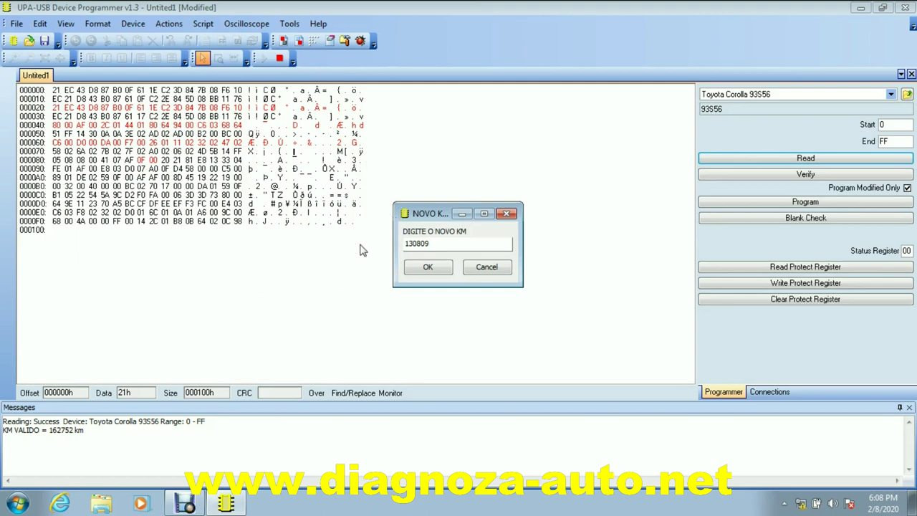
click(428, 269)
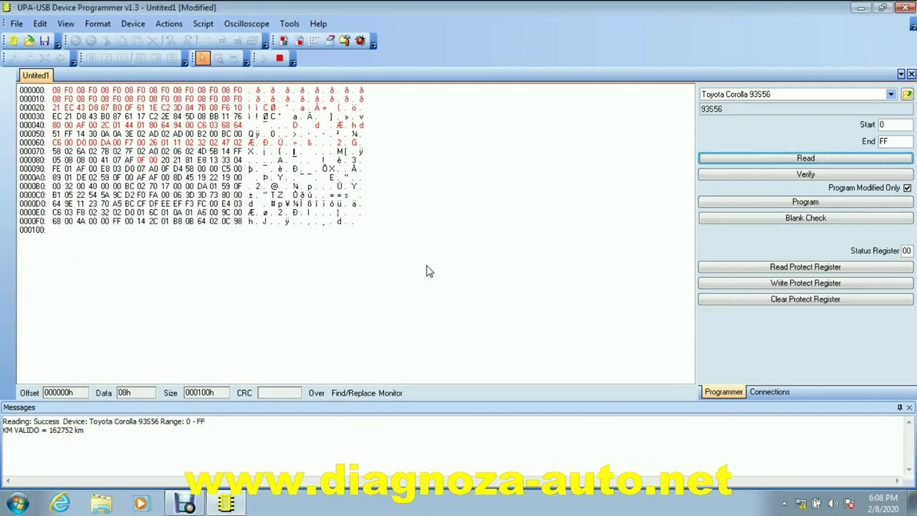
click(439, 292)
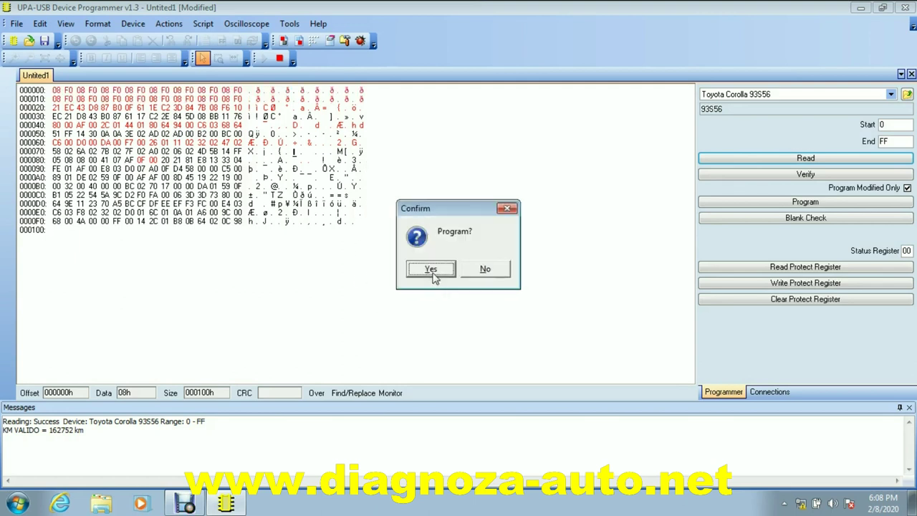
click(432, 268)
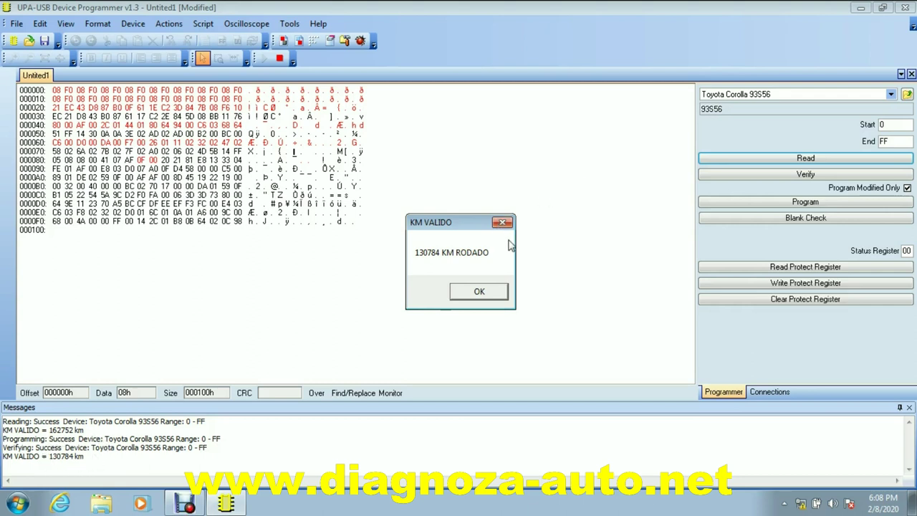
click(479, 291)
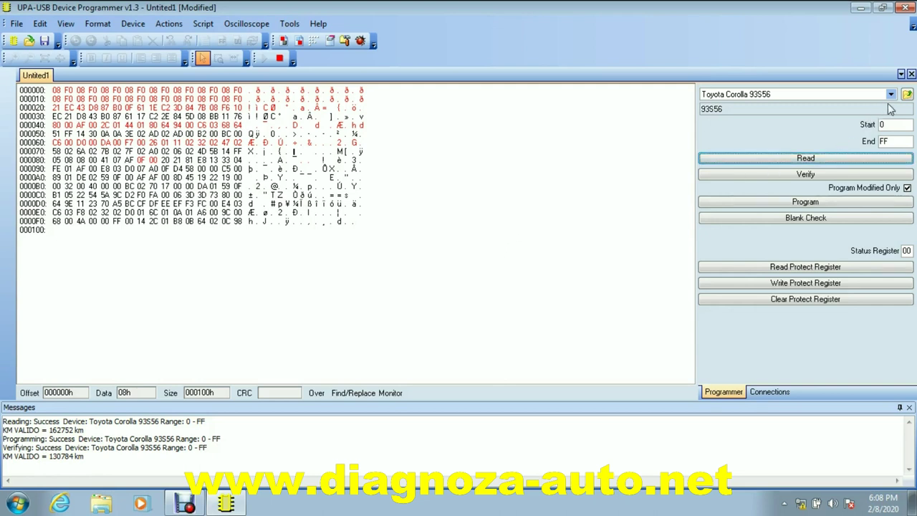
Go up to <All Devices> and open the << Immo >> category listing BMW
click(906, 95)
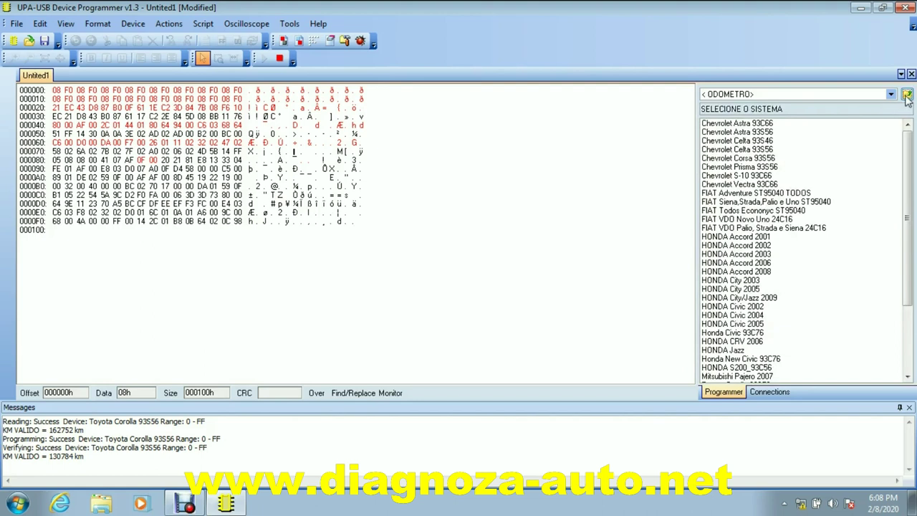
click(907, 96)
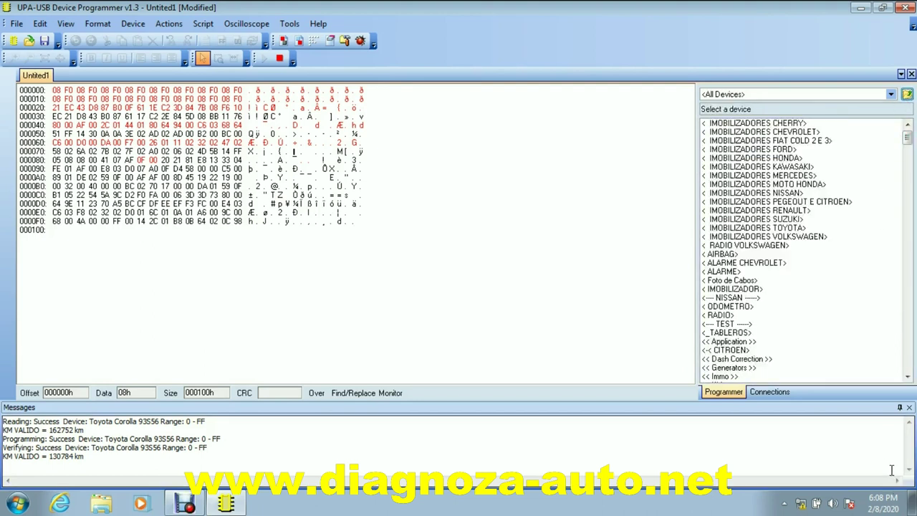
click(906, 380)
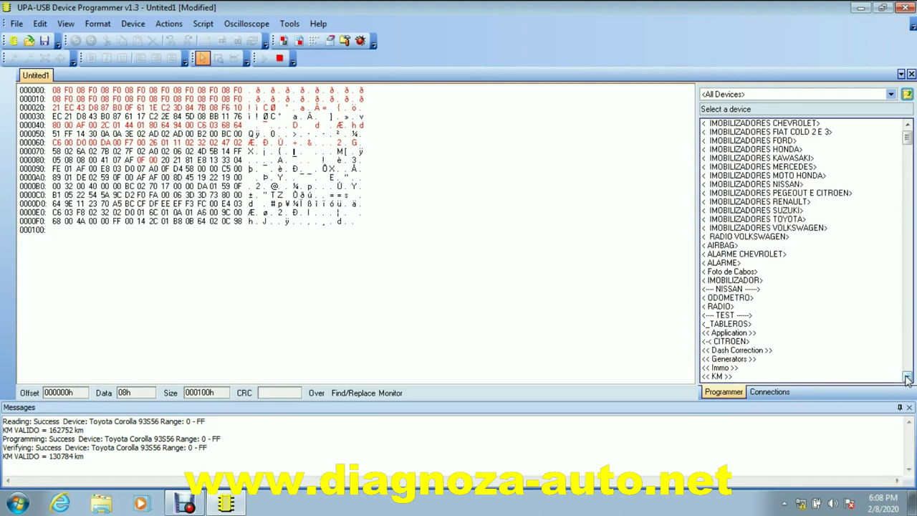
click(907, 380)
click(906, 379)
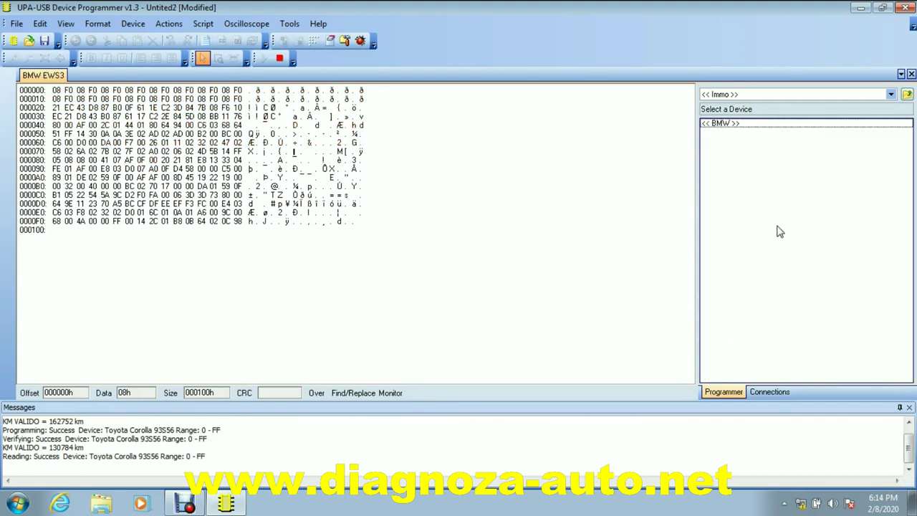
Open the BMW EWS3 tool, load original.BIN and decode it: 295883 km, part number, ten keys
double_click(747, 125)
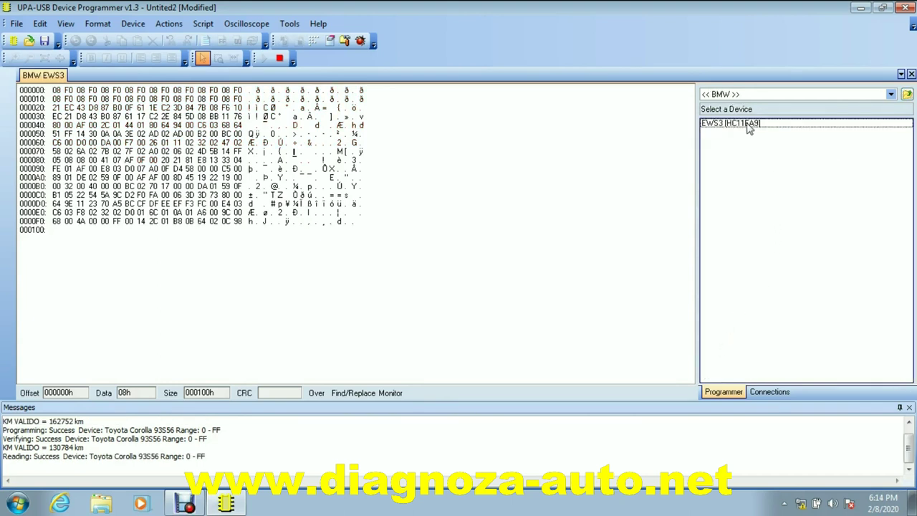
double_click(748, 124)
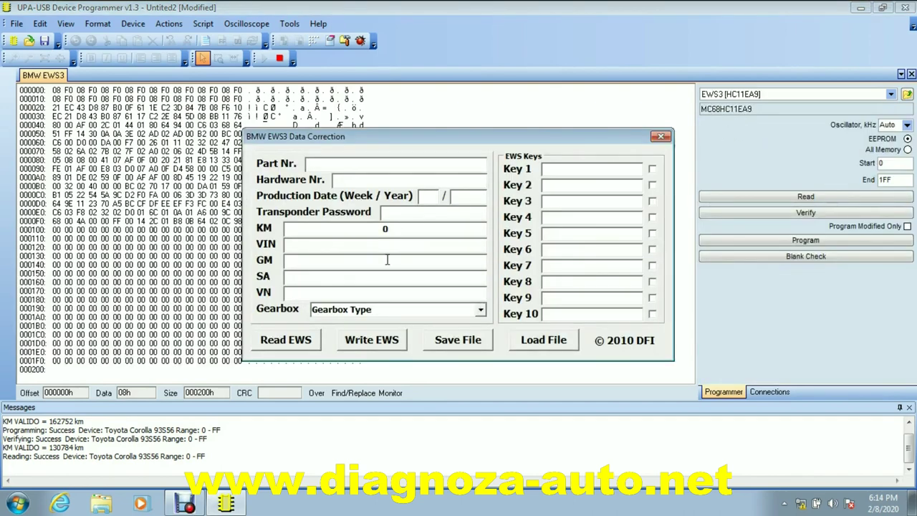
click(541, 340)
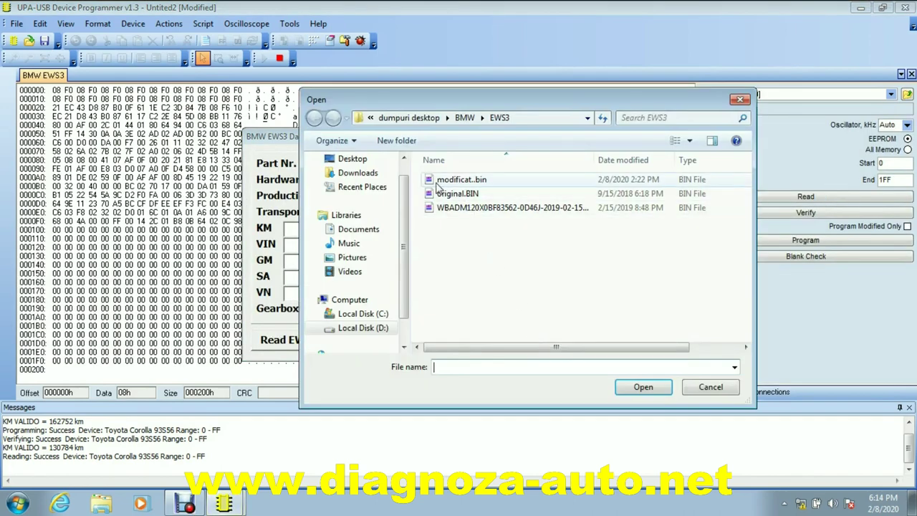
click(444, 195)
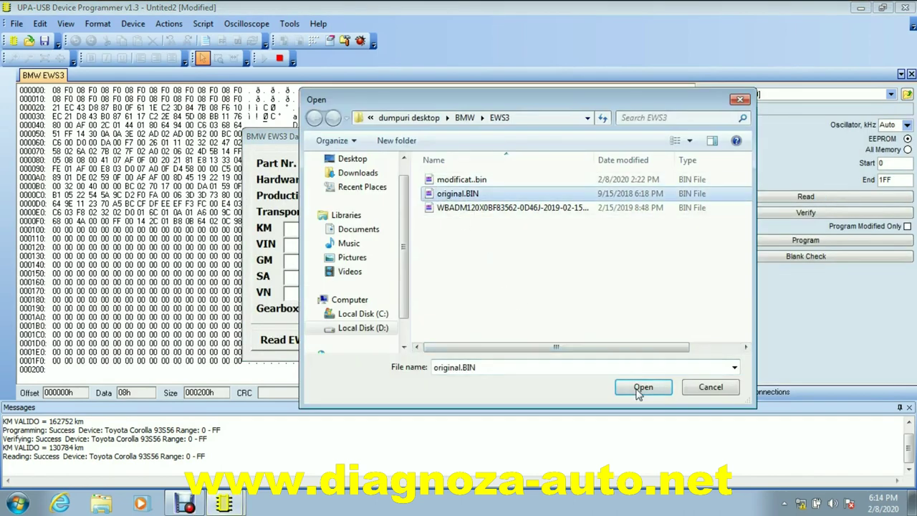
click(641, 386)
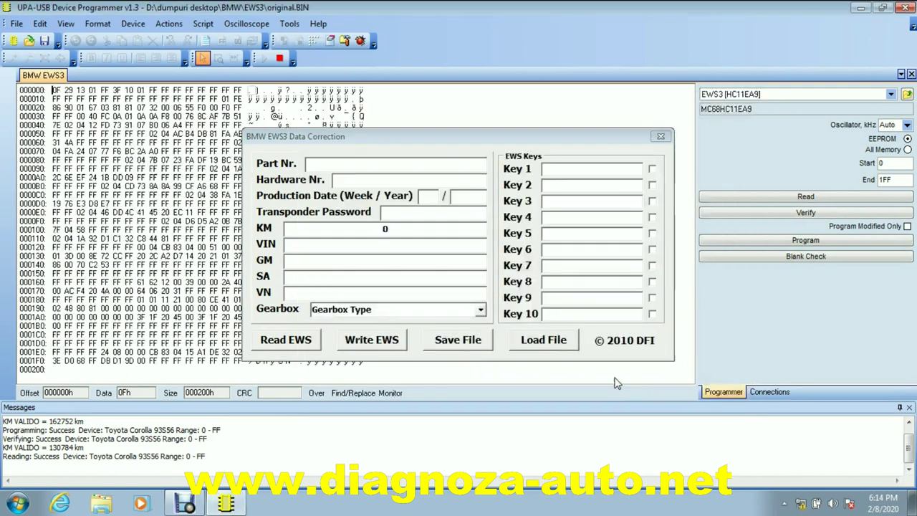
click(294, 343)
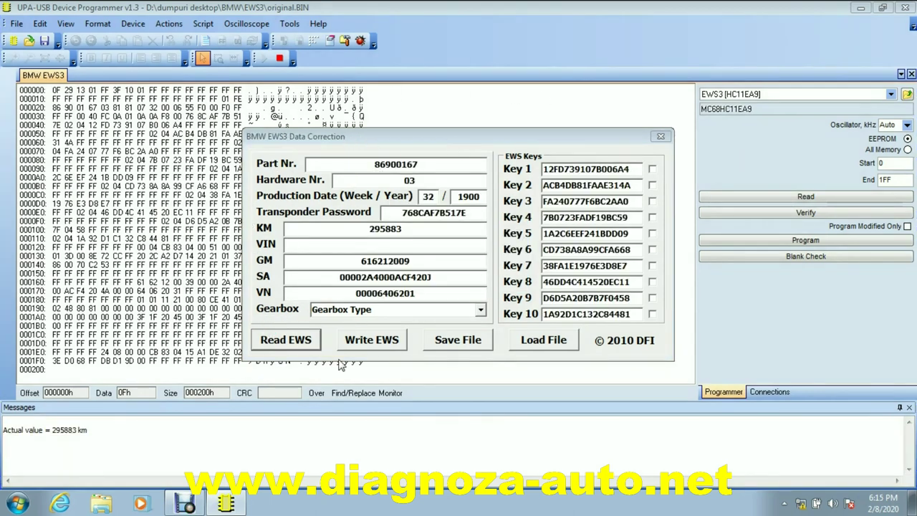
Replace the EWS3 KM value with 150900
click(402, 227)
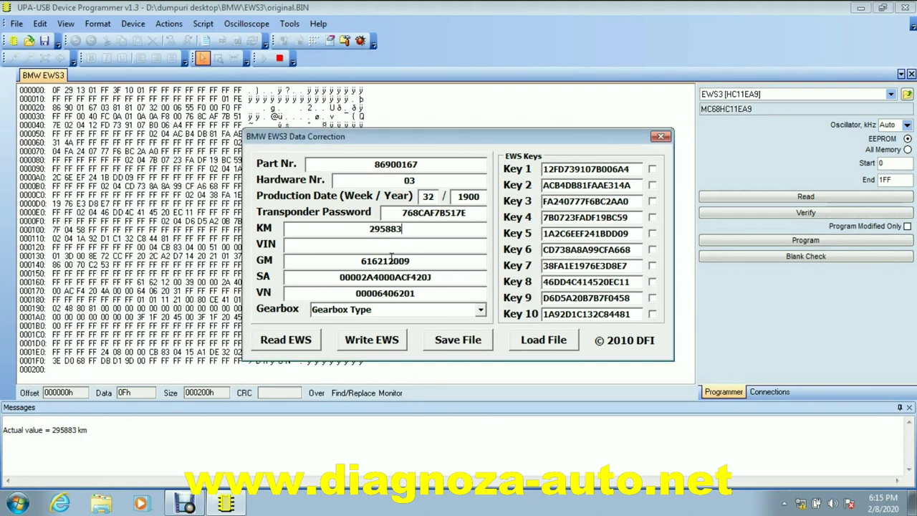
key(BackSpace)
key(BackSpace)
key(BackSpace)
key(BackSpace)
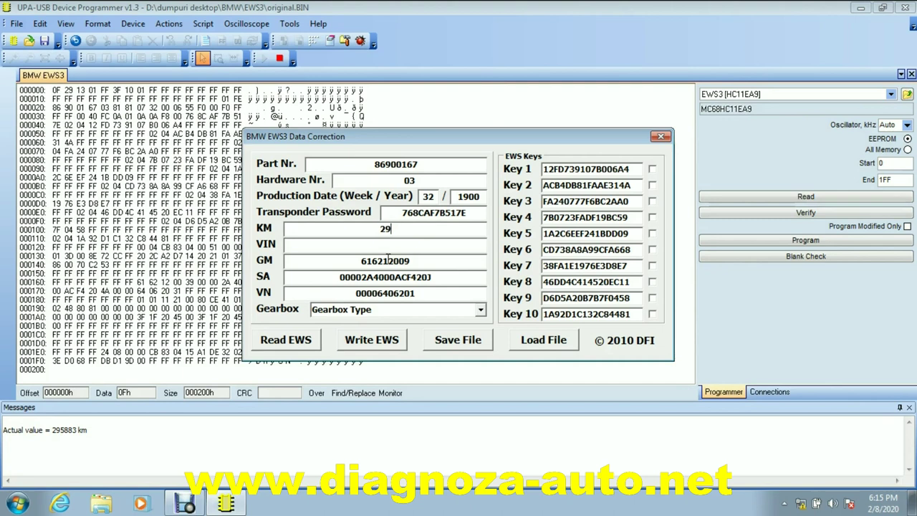
key(BackSpace)
key(BackSpace)
text(150900)
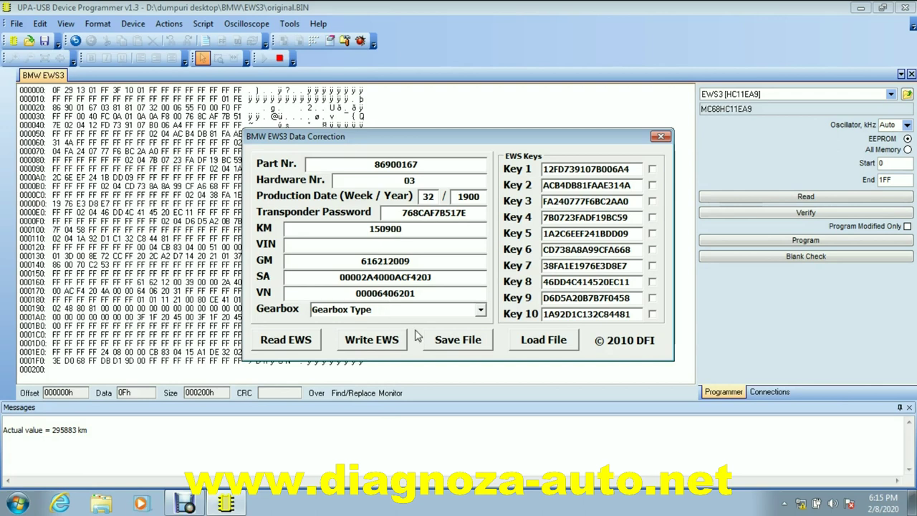
Save the edited dump as 190000.bin in the EWS3 folder and close the form
click(446, 343)
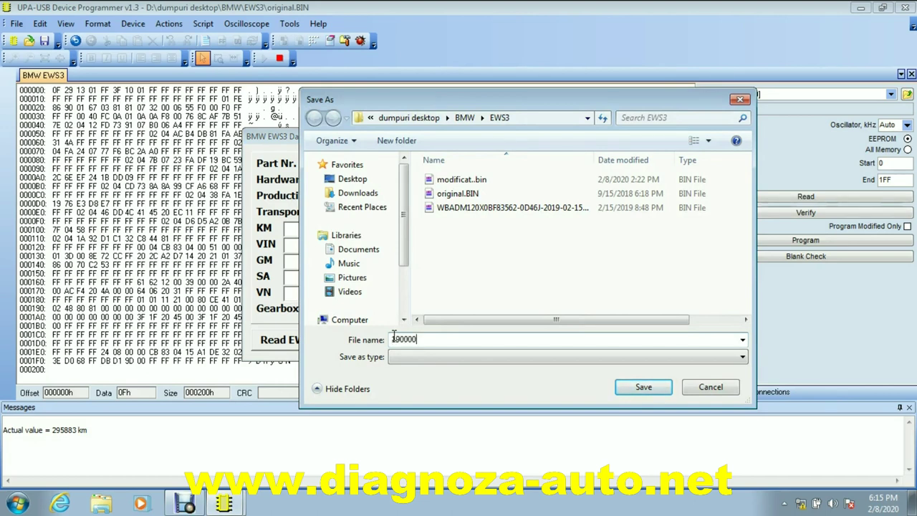
click(640, 387)
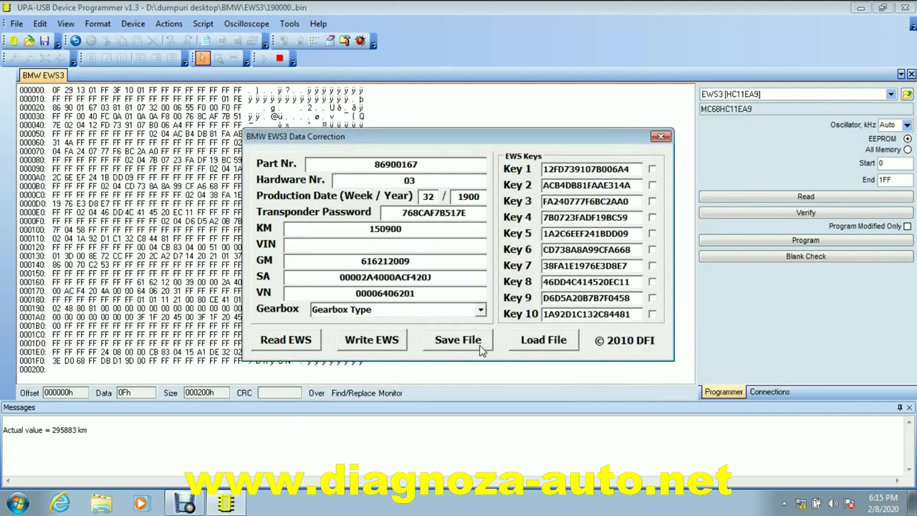
click(661, 136)
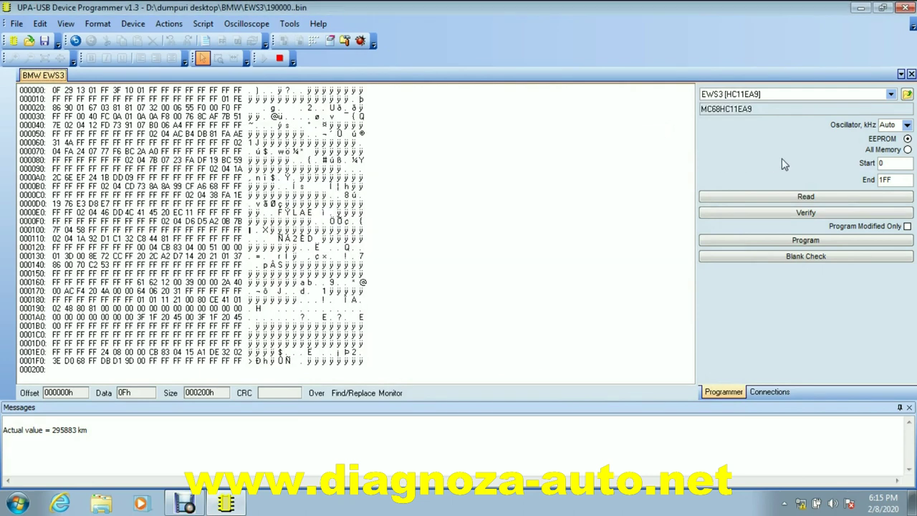
Go up from << BMW >> through << Immo >> to <All Devices> and scroll the category list
click(907, 94)
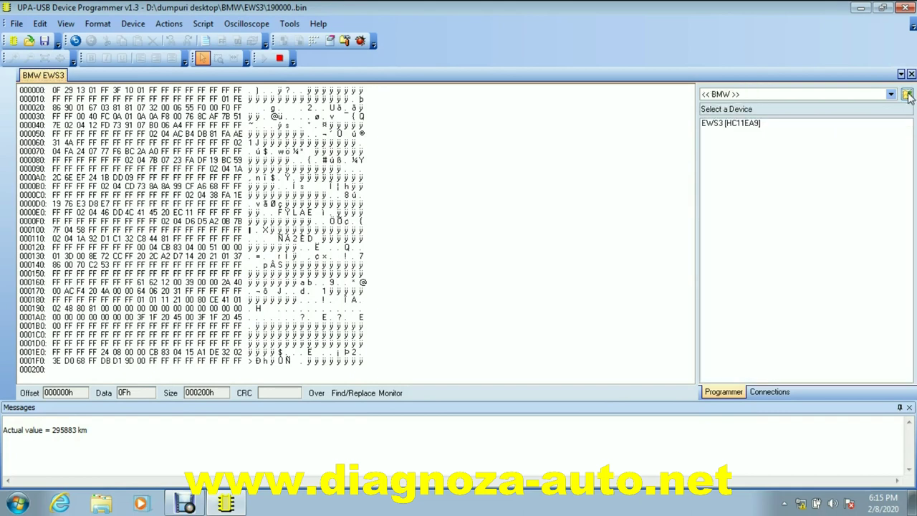
click(907, 96)
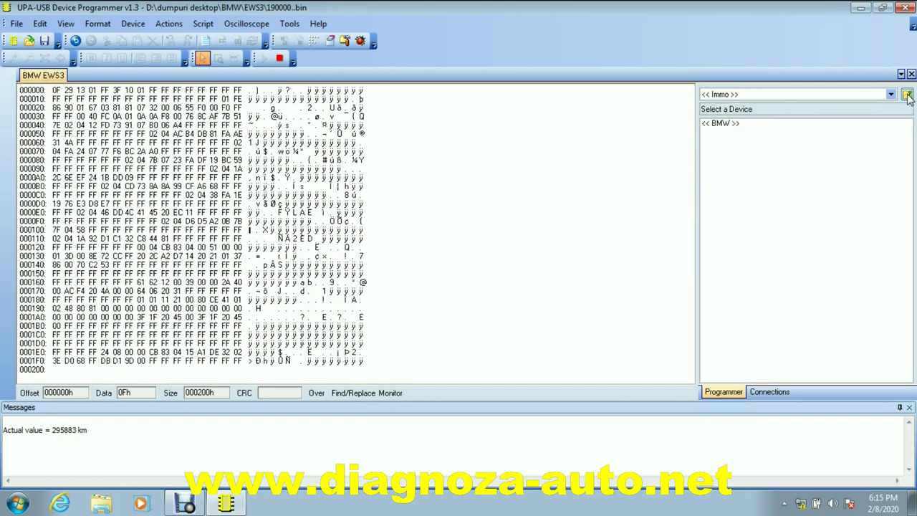
click(906, 96)
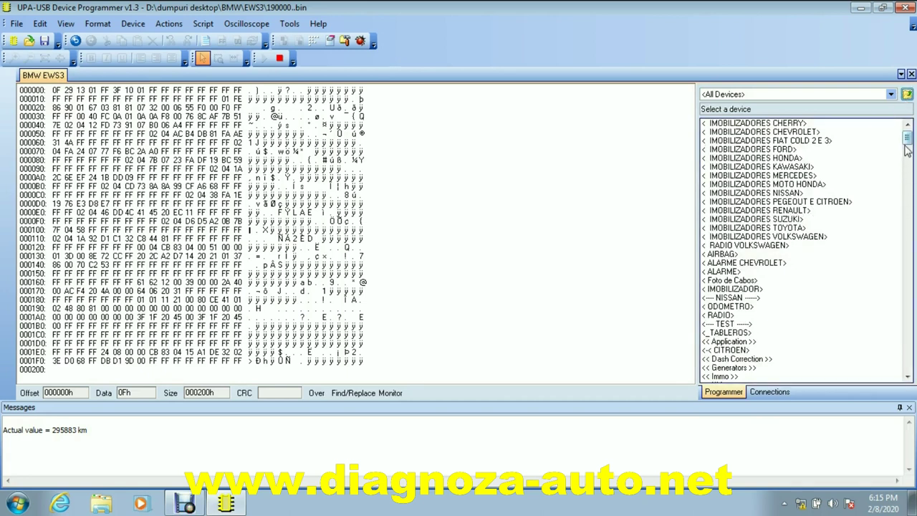
drag(907, 143, 908, 150)
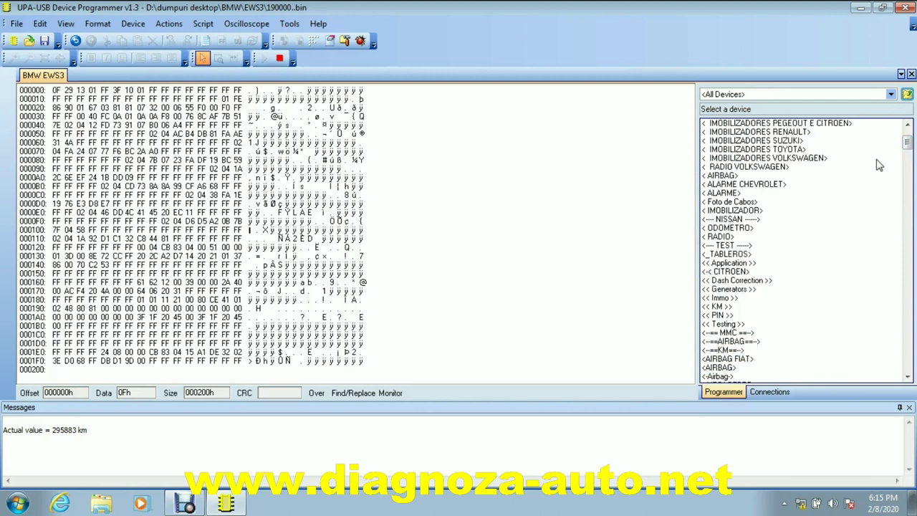
drag(907, 147, 900, 200)
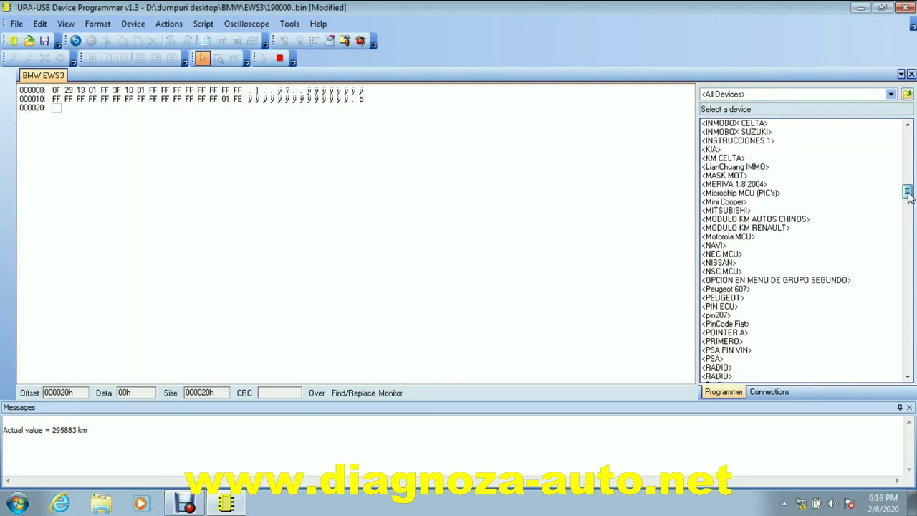
drag(907, 190, 907, 200)
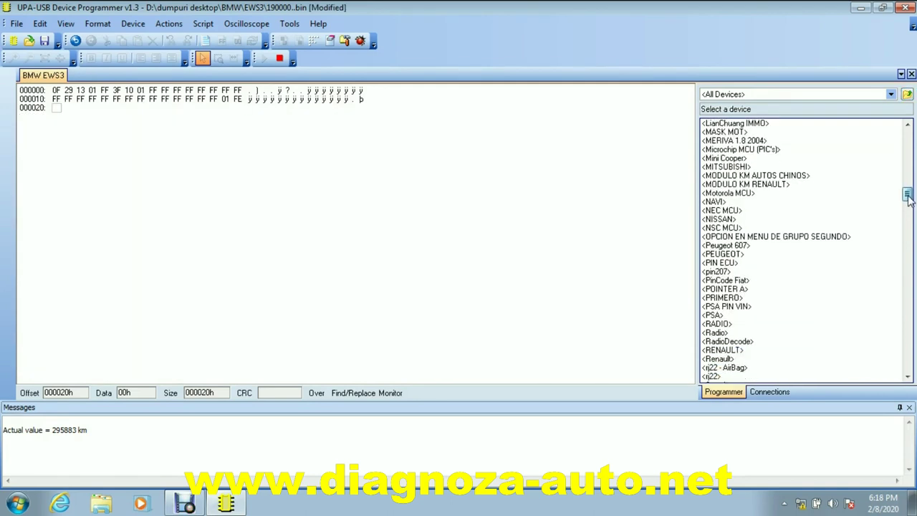
Load the Search Motorola Mask script from the <MASK MOT> category
double_click(720, 133)
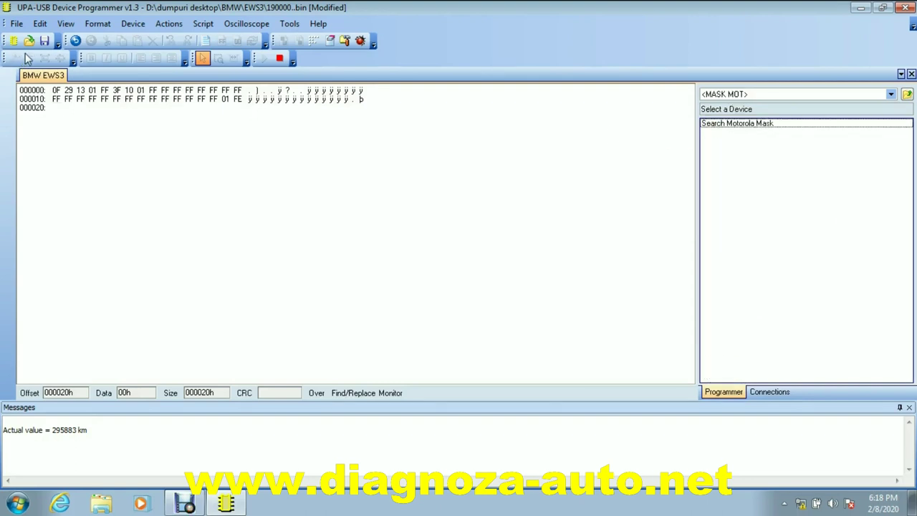
click(169, 25)
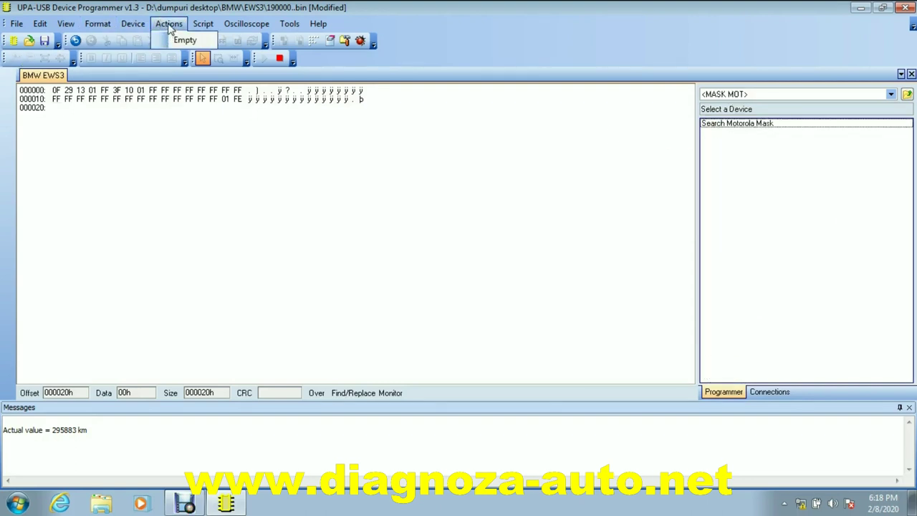
click(761, 124)
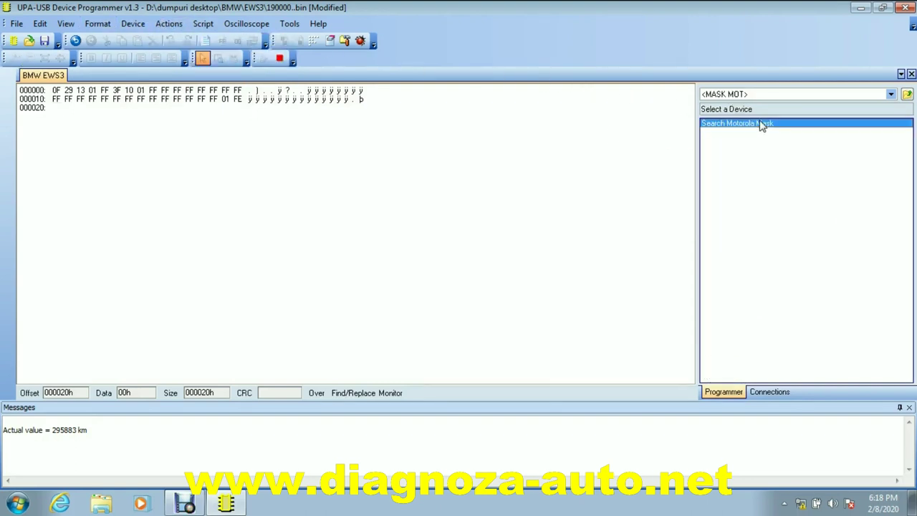
double_click(761, 125)
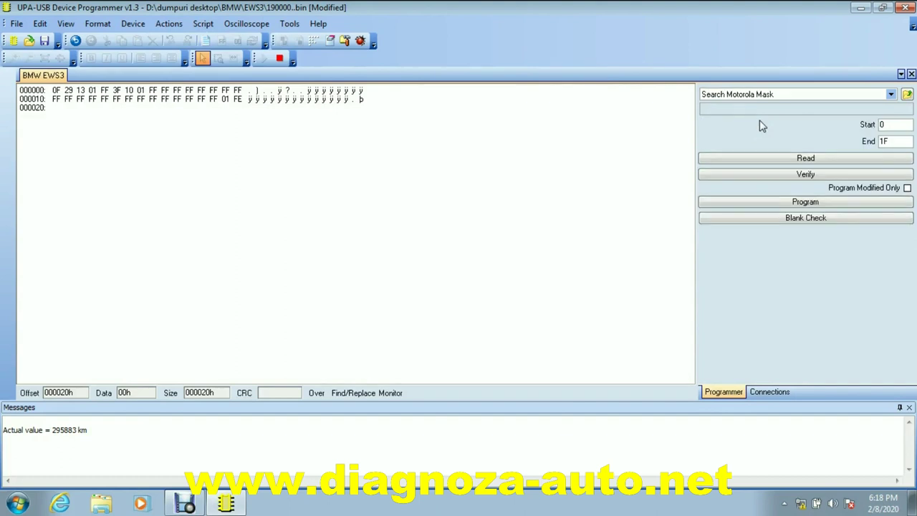
Search for mask D33J, identifying the chip as MC68HC705B16
click(176, 27)
click(184, 40)
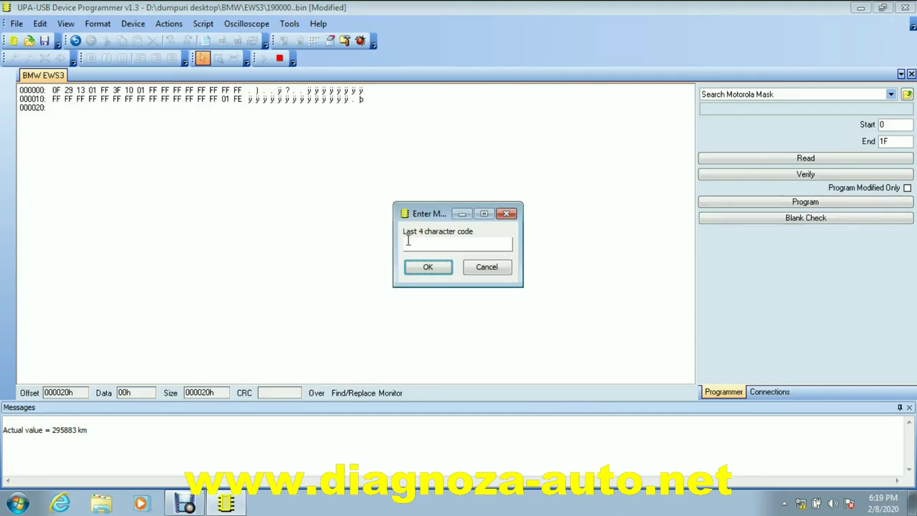
click(409, 243)
click(431, 266)
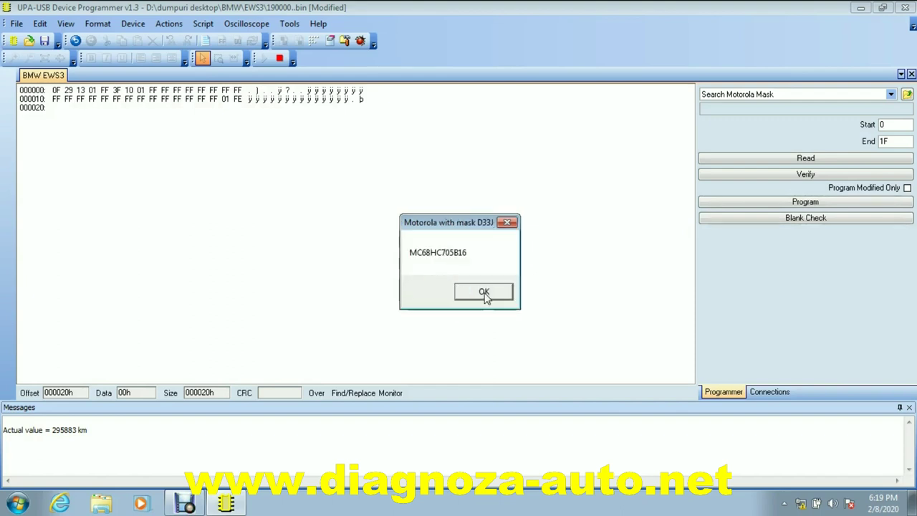
click(484, 292)
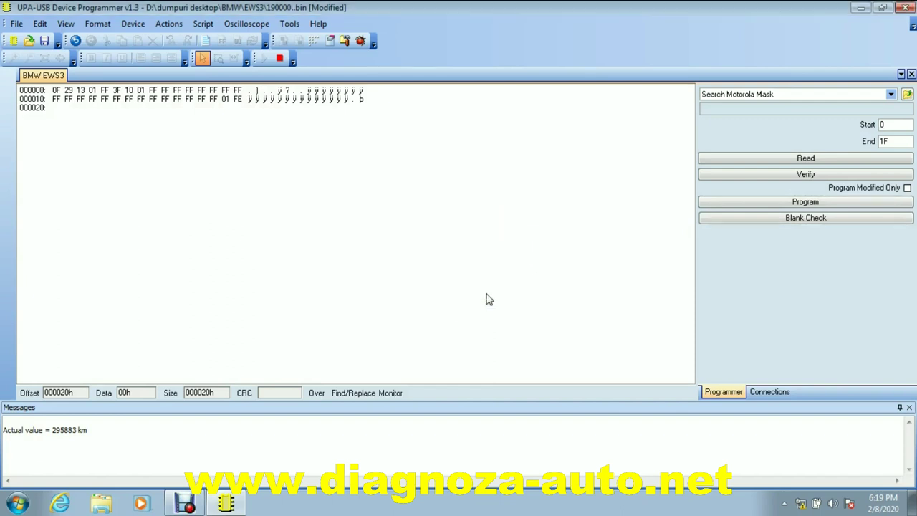
Search for mask D47J, identifying the chip as MC68HC11EA9
click(172, 26)
click(185, 40)
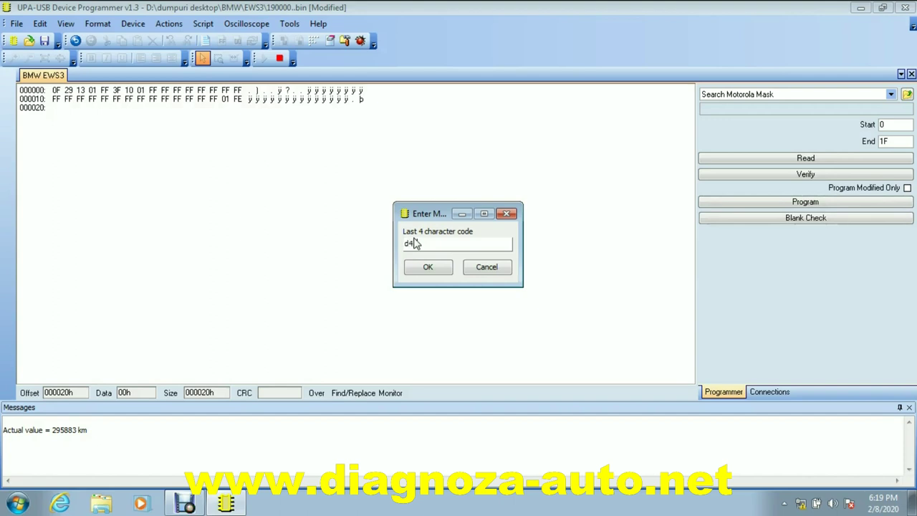
text(d47j)
click(423, 268)
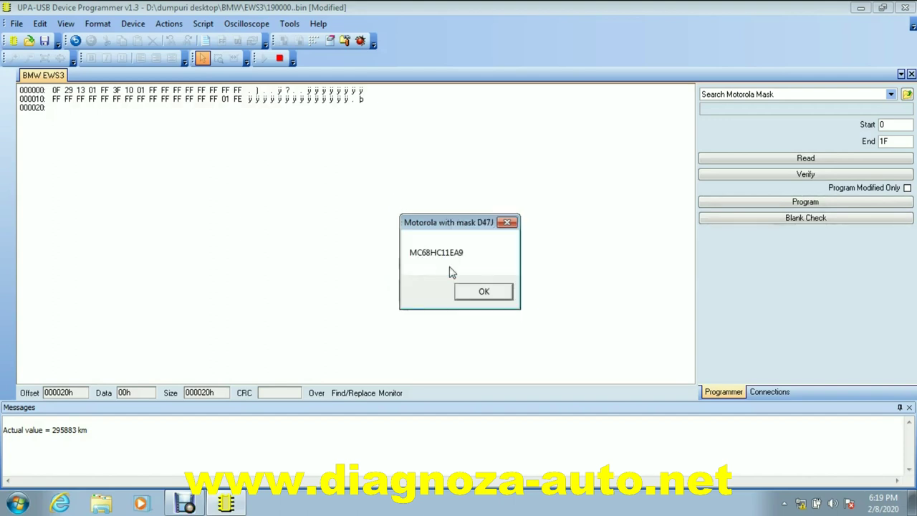
click(484, 290)
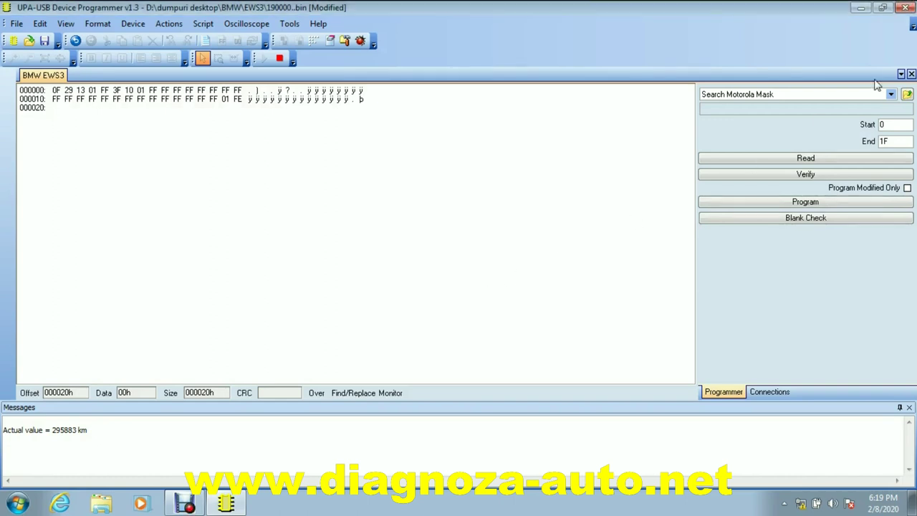
Browse the full device list, then exit the programmer, triggering the save-changes prompt for 190000.bin
click(907, 95)
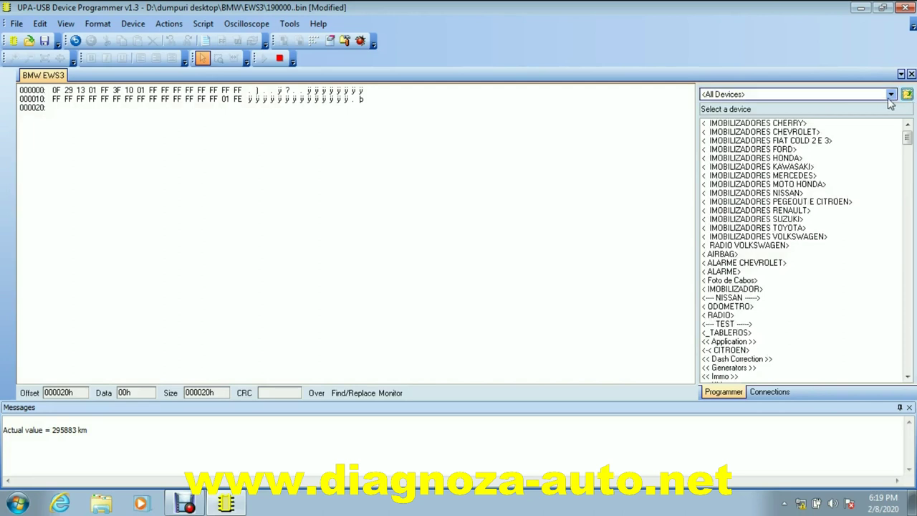
drag(907, 141, 908, 169)
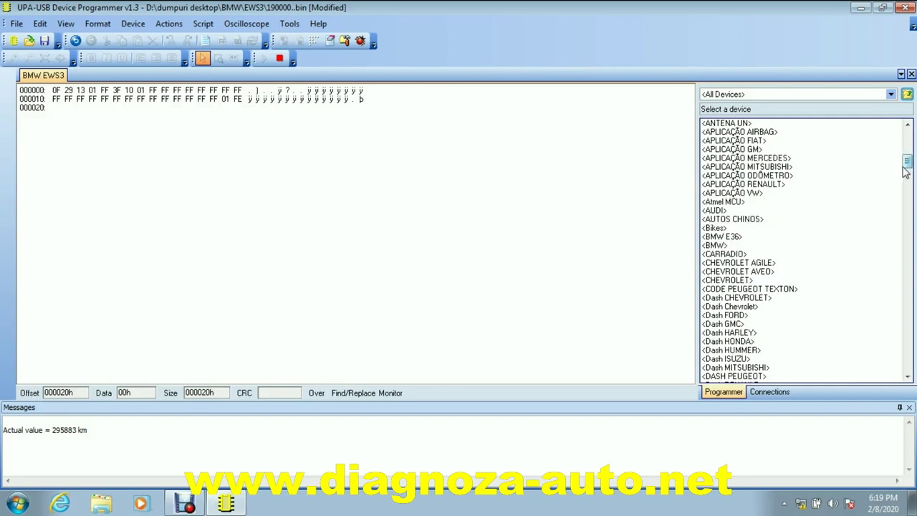
drag(907, 164, 906, 208)
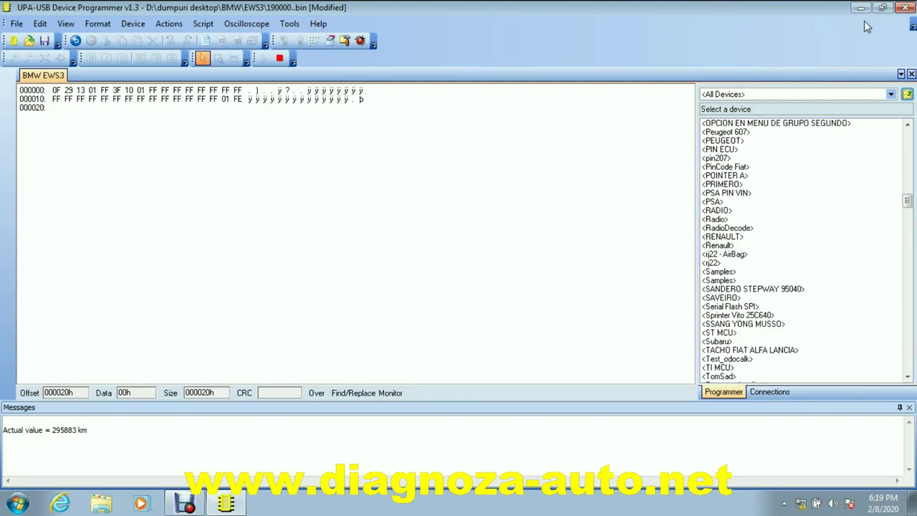
click(904, 8)
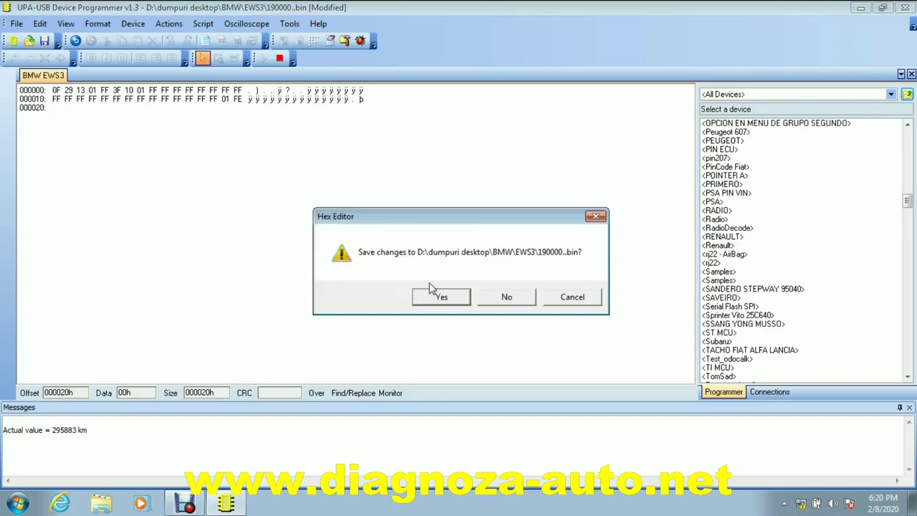